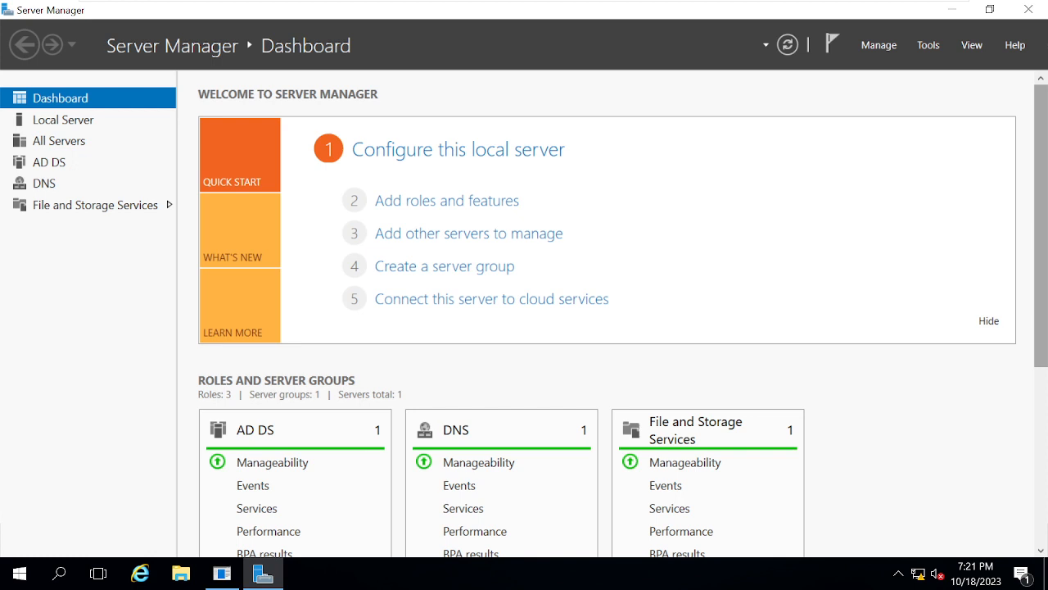
- Open Active Directory Users and Computers and view the contents of the IT organizational unit under India > Bng
{"action": "mouse_move", "coordinate": [443, 4]}
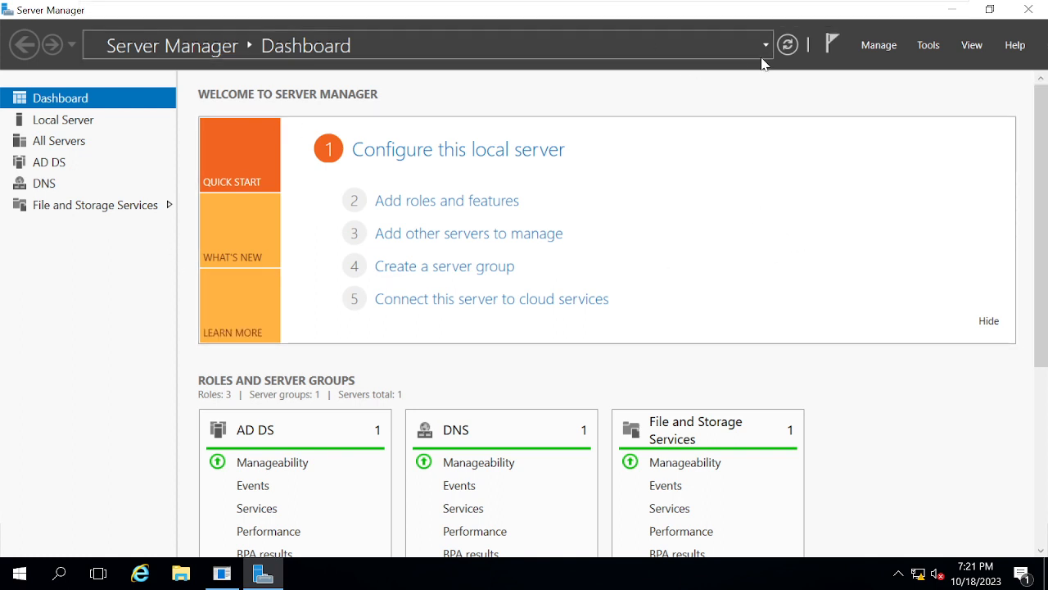
{"action": "left_click", "coordinate": [928, 47]}
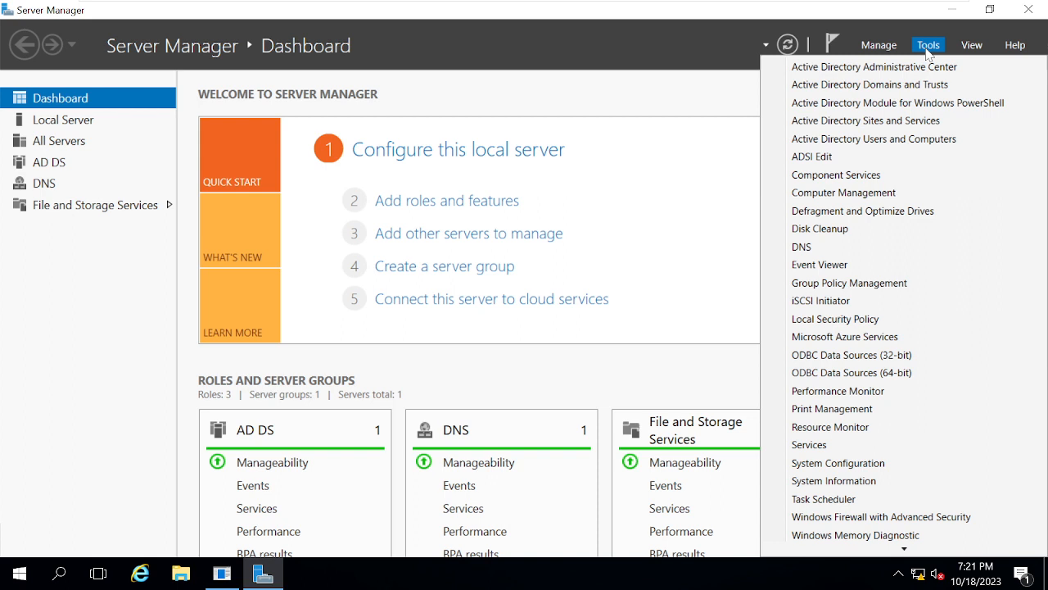
{"action": "left_click", "coordinate": [970, 139]}
{"action": "left_click", "coordinate": [881, 139]}
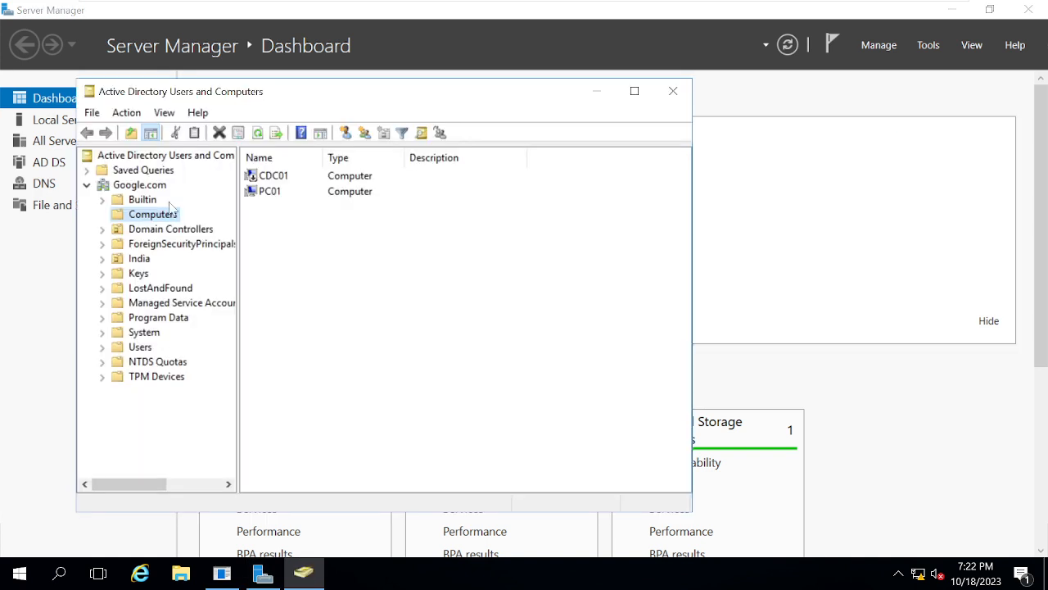
{"action": "left_click", "coordinate": [102, 259]}
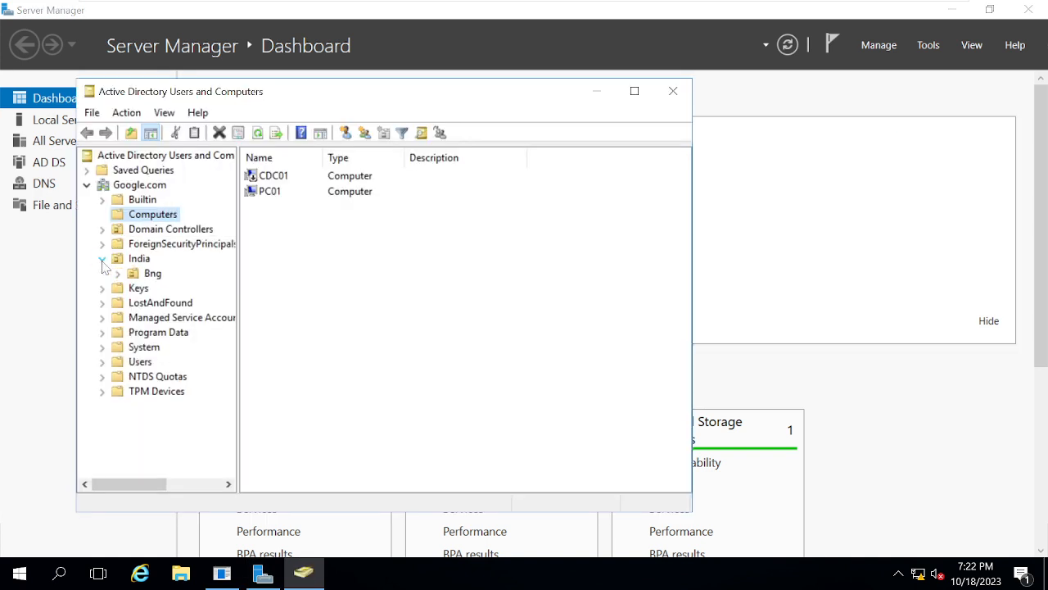
{"action": "left_click", "coordinate": [118, 274]}
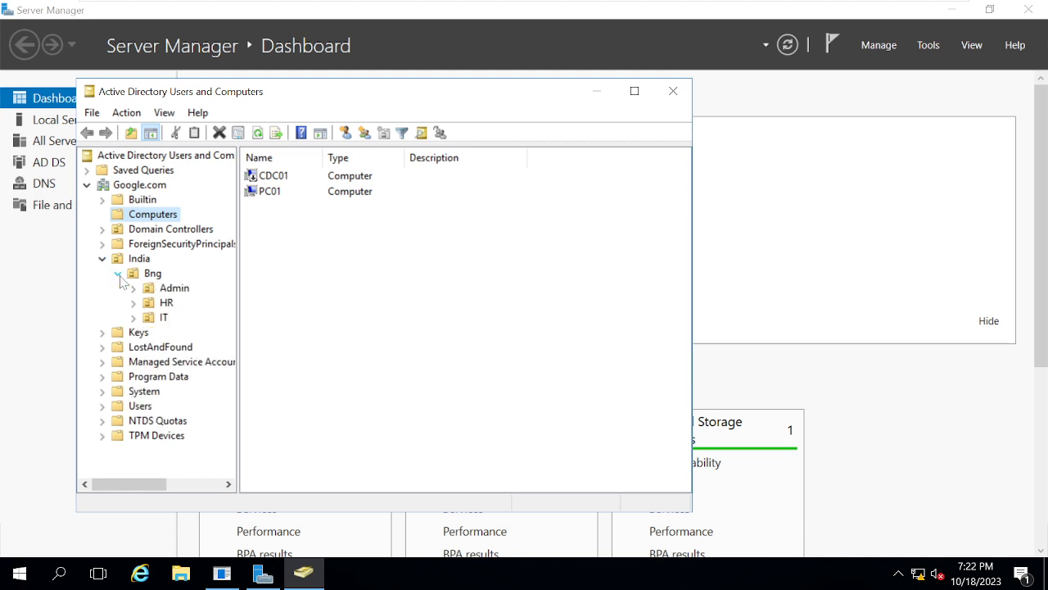
{"action": "left_click", "coordinate": [159, 320]}
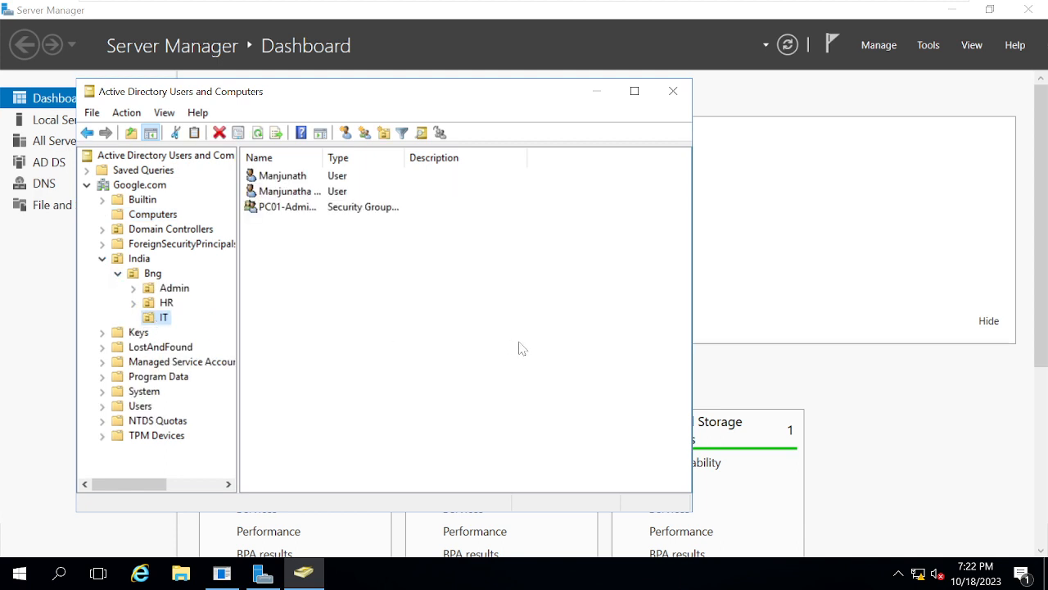
- Look at the object types that can be created in the IT unit, and close Active Directory Users and Computers
{"action": "right_click", "coordinate": [163, 321]}
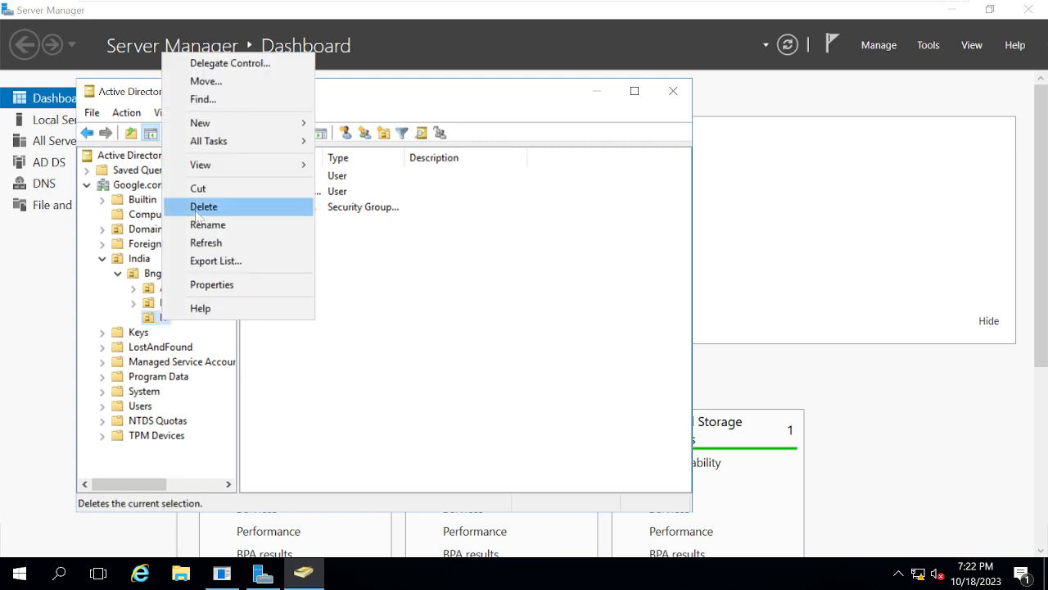
{"action": "mouse_move", "coordinate": [215, 129]}
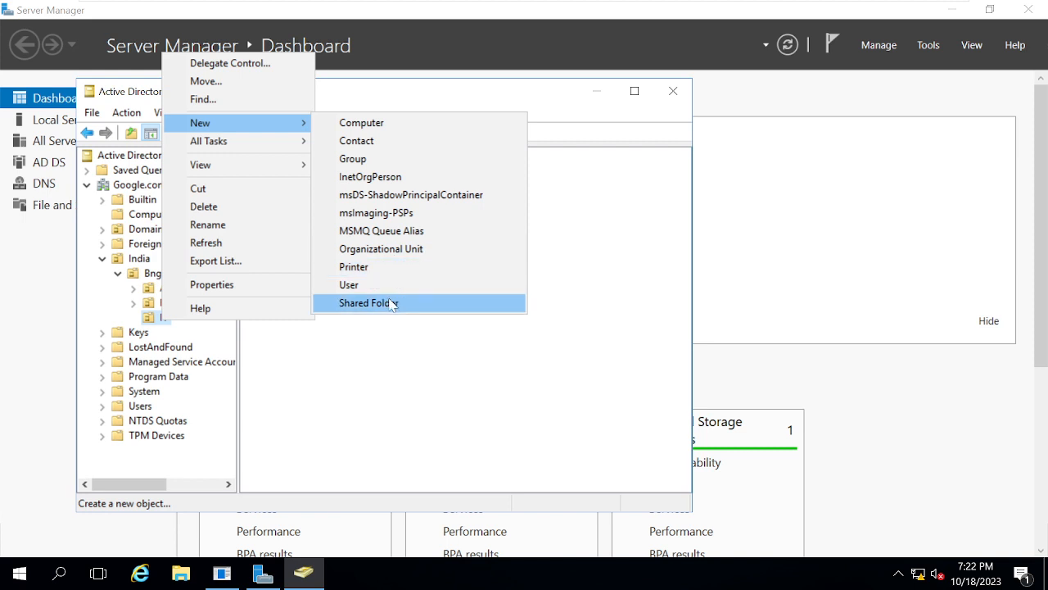
{"action": "left_click", "coordinate": [575, 389]}
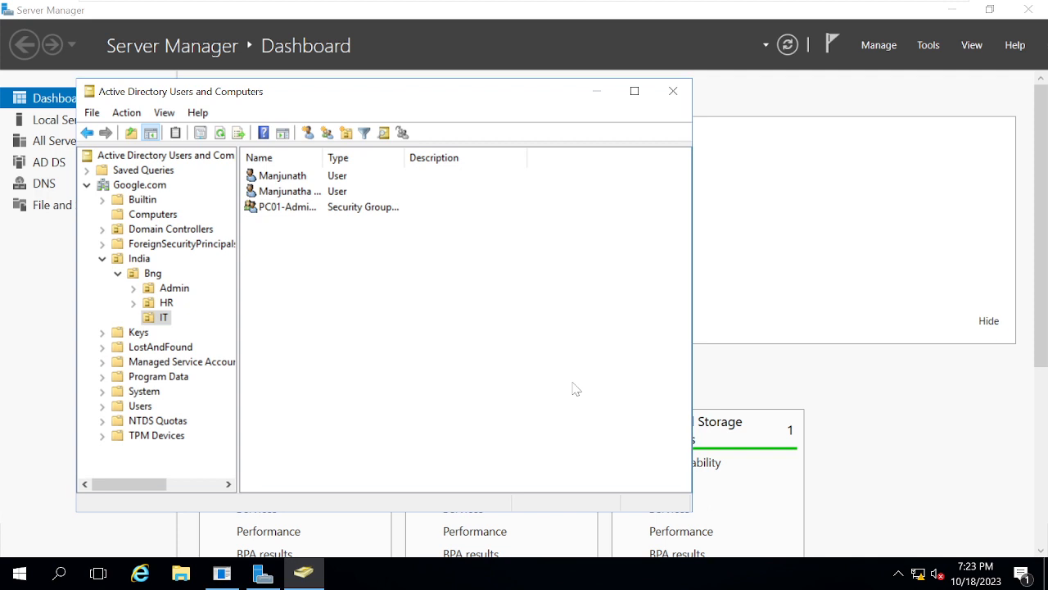
{"action": "left_click", "coordinate": [670, 93]}
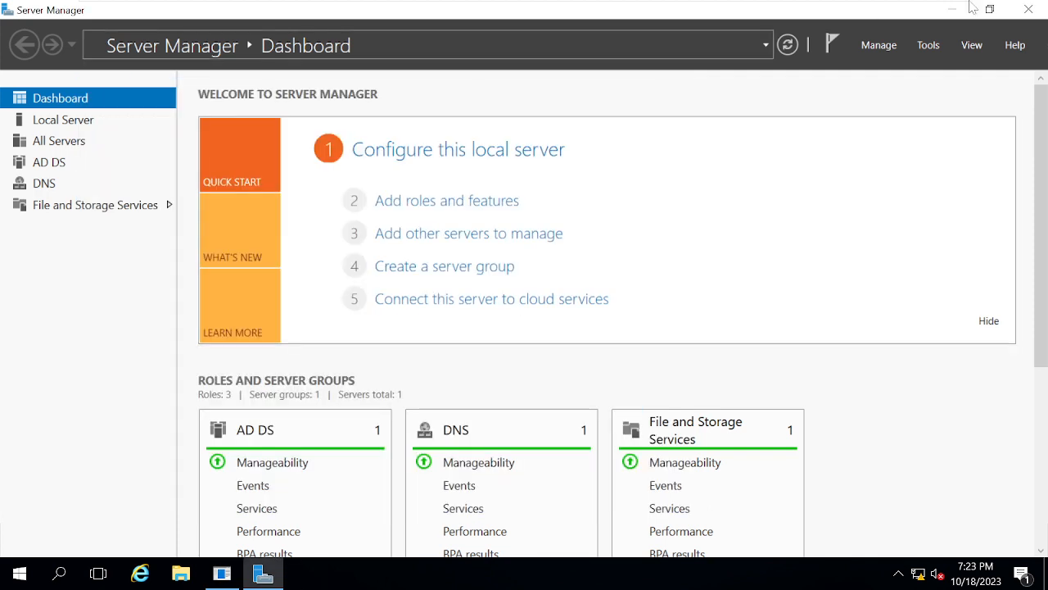
- Open Active Directory Sites and Services in a maximized window
{"action": "left_click", "coordinate": [929, 46]}
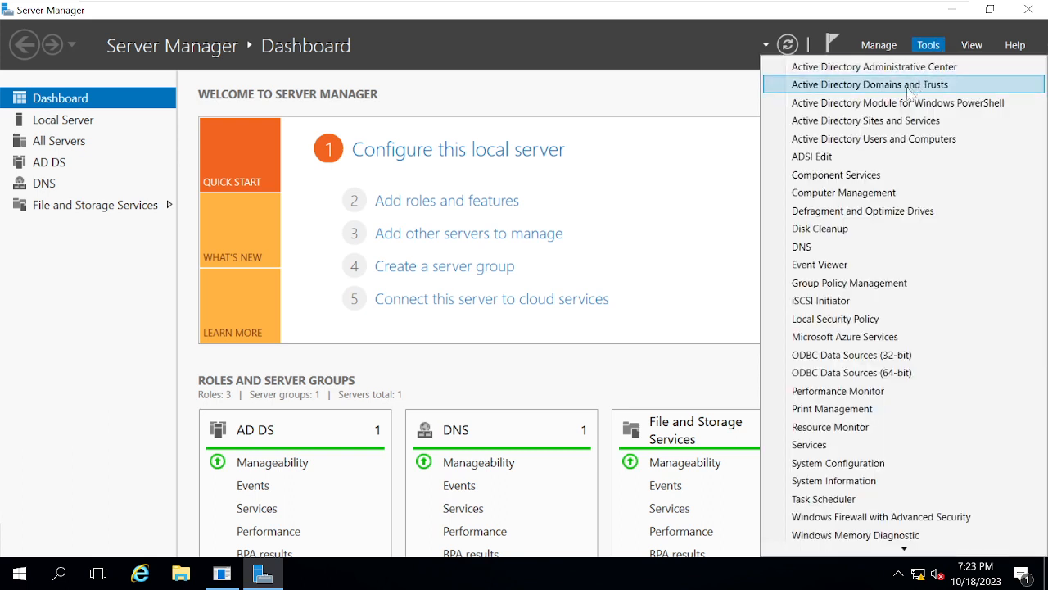
{"action": "left_click", "coordinate": [872, 121]}
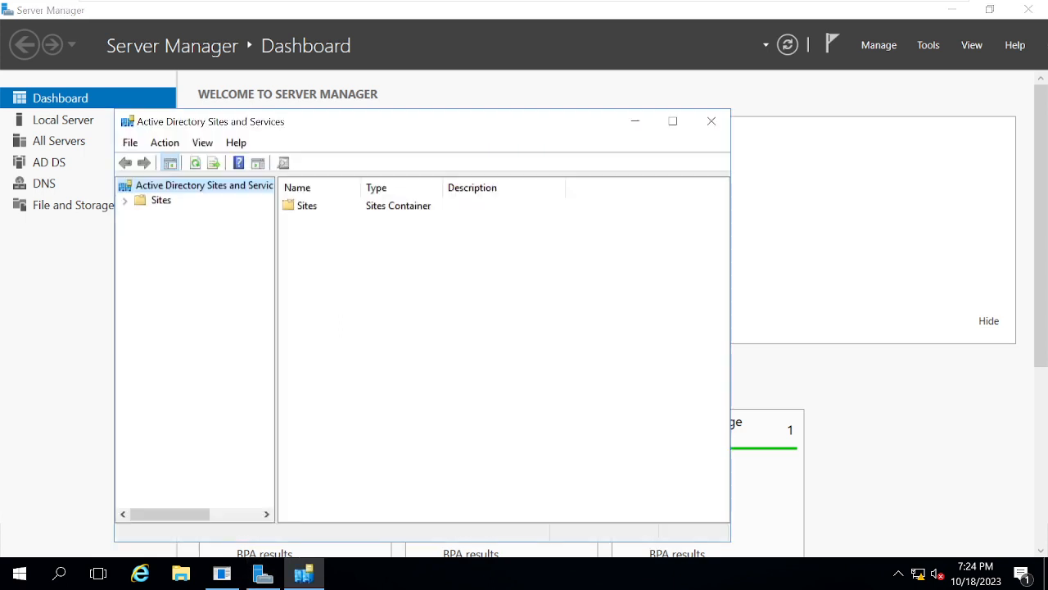
{"action": "left_click", "coordinate": [675, 122]}
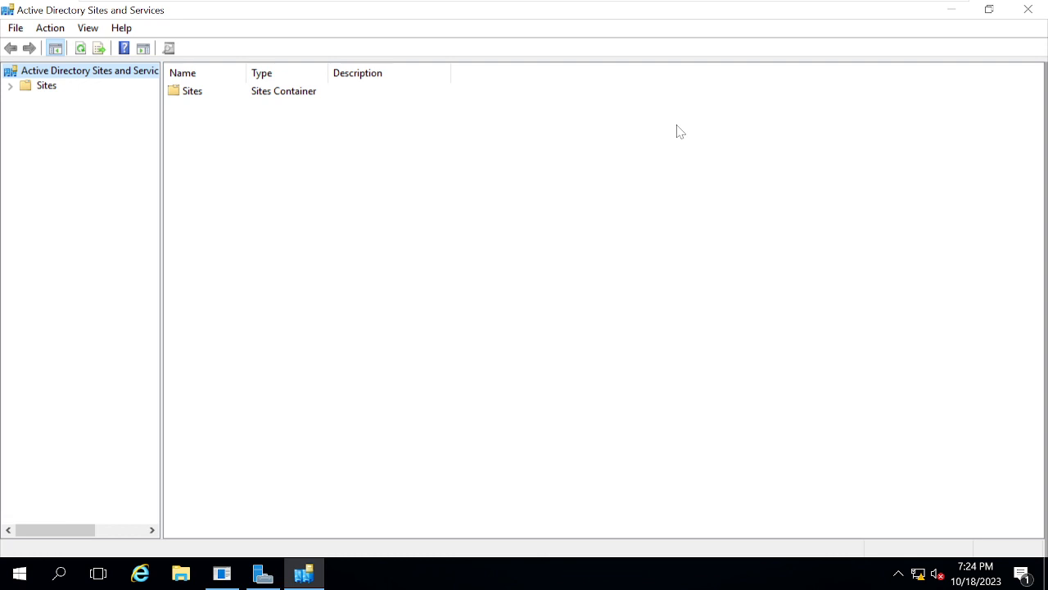
- Expand Sites to show Inter-Site Transports and the servers of Default-First-Site-Name, and widen the console tree
{"action": "left_click", "coordinate": [11, 88]}
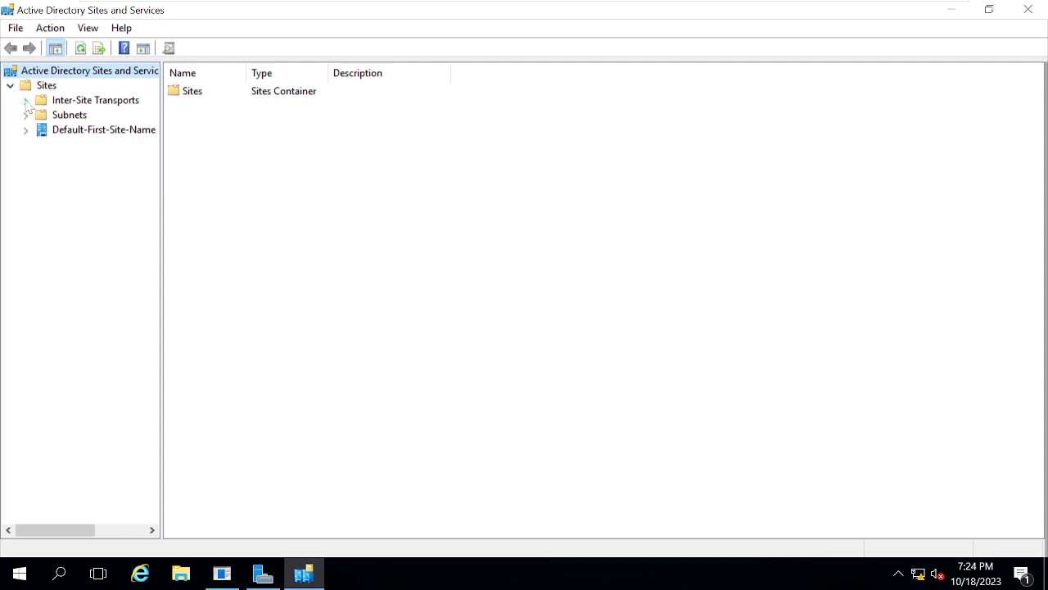
{"action": "left_click", "coordinate": [26, 100]}
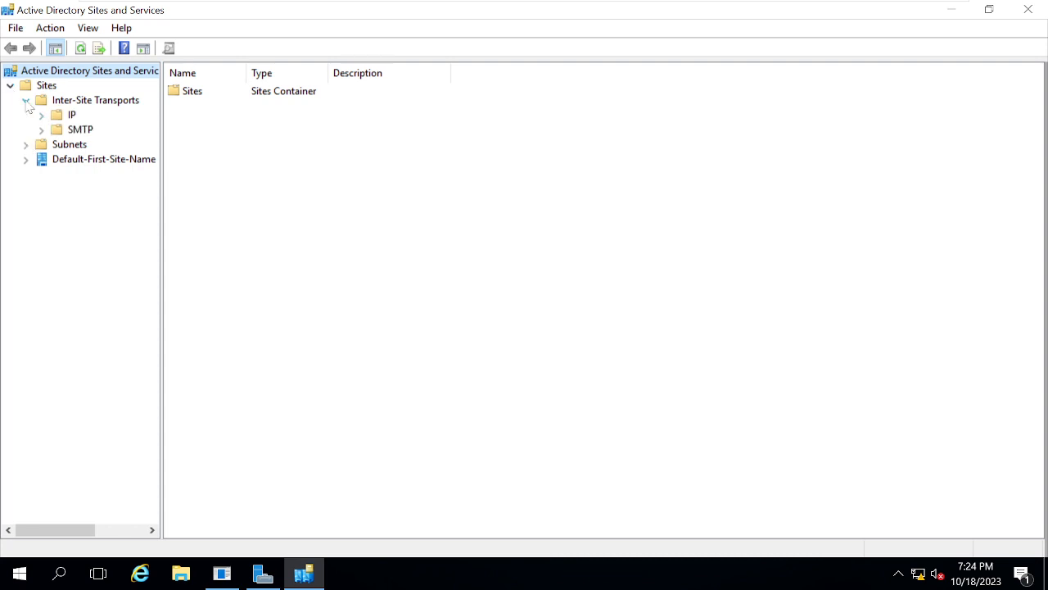
{"action": "left_click", "coordinate": [25, 161]}
{"action": "left_click", "coordinate": [42, 174]}
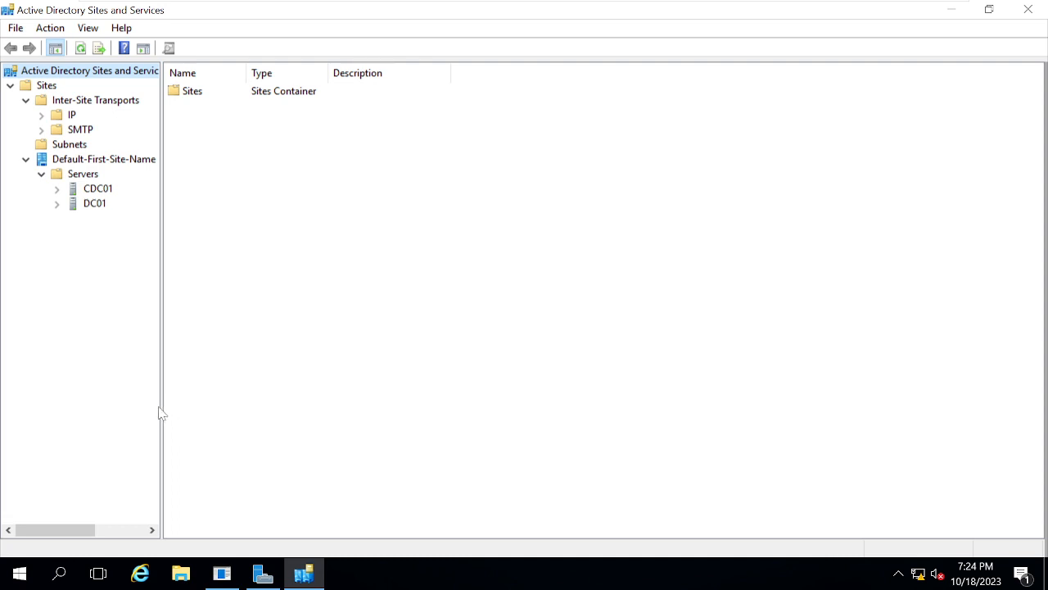
{"action": "left_click_drag", "start_coordinate": [235, 421], "coordinate": [244, 422]}
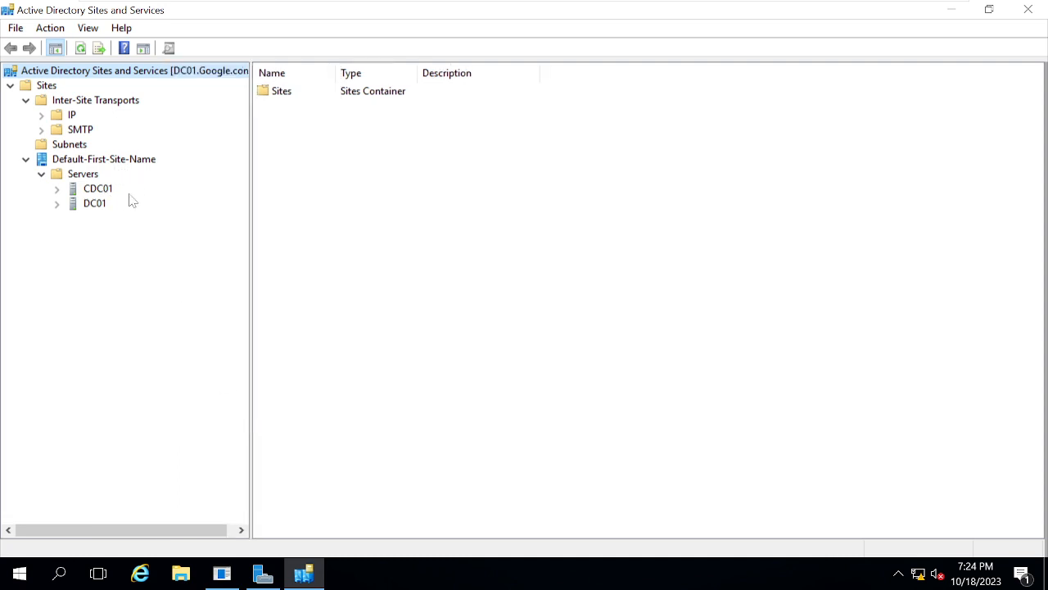
{"action": "right_click", "coordinate": [101, 164]}
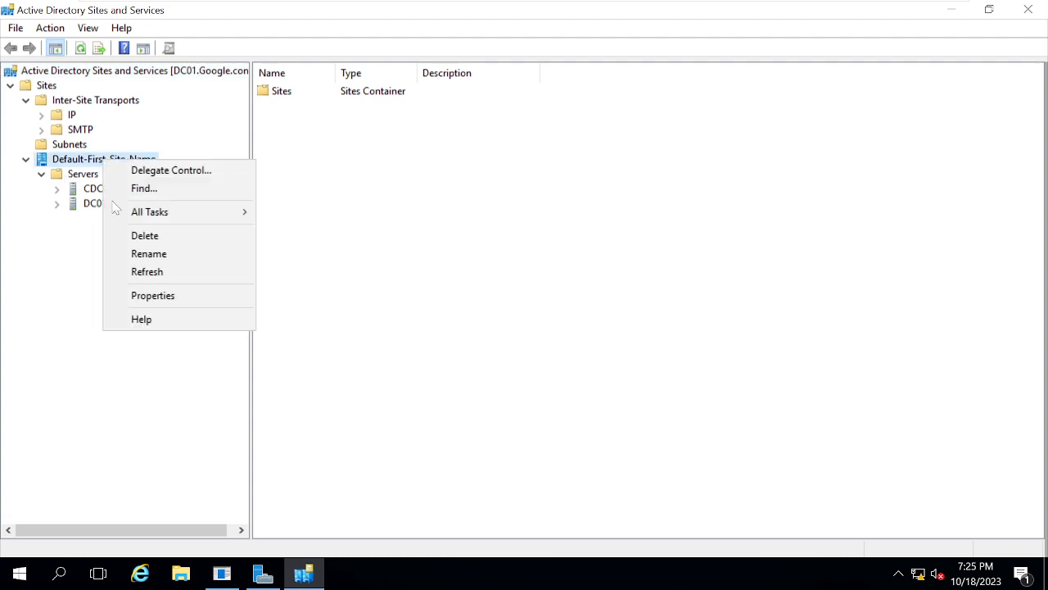
{"action": "mouse_move", "coordinate": [154, 223]}
{"action": "left_click", "coordinate": [36, 251]}
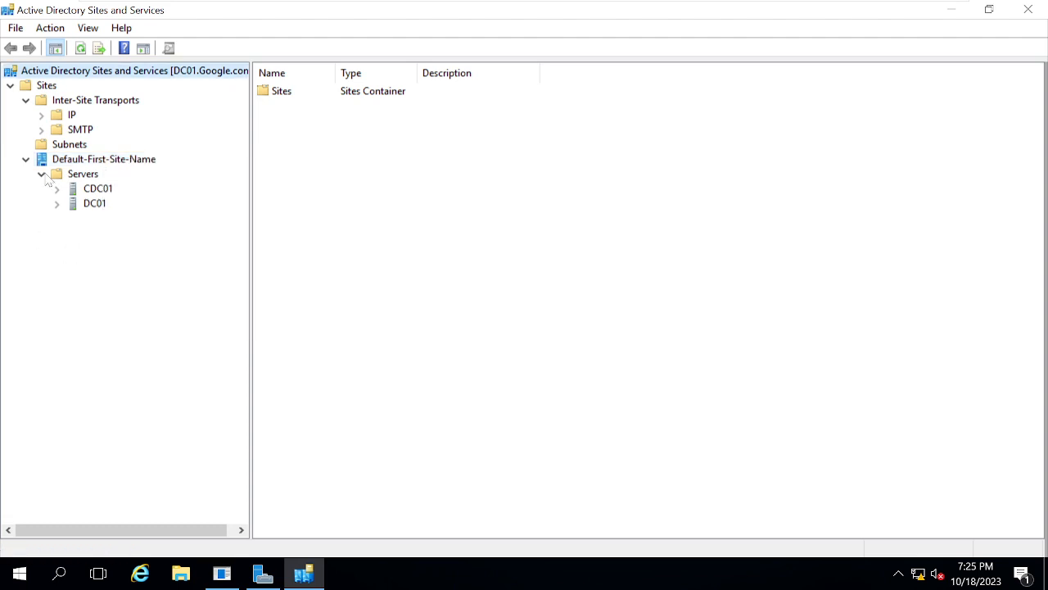
- Start a new site in the Sites container and enter GOOGL-HYD as its name
{"action": "left_click", "coordinate": [49, 86]}
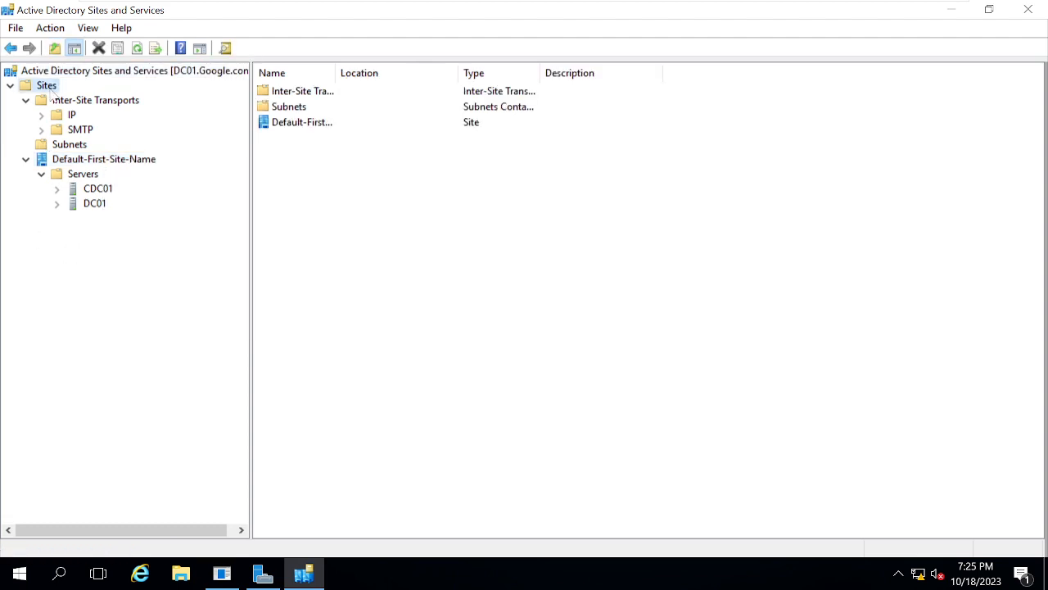
{"action": "right_click", "coordinate": [51, 93]}
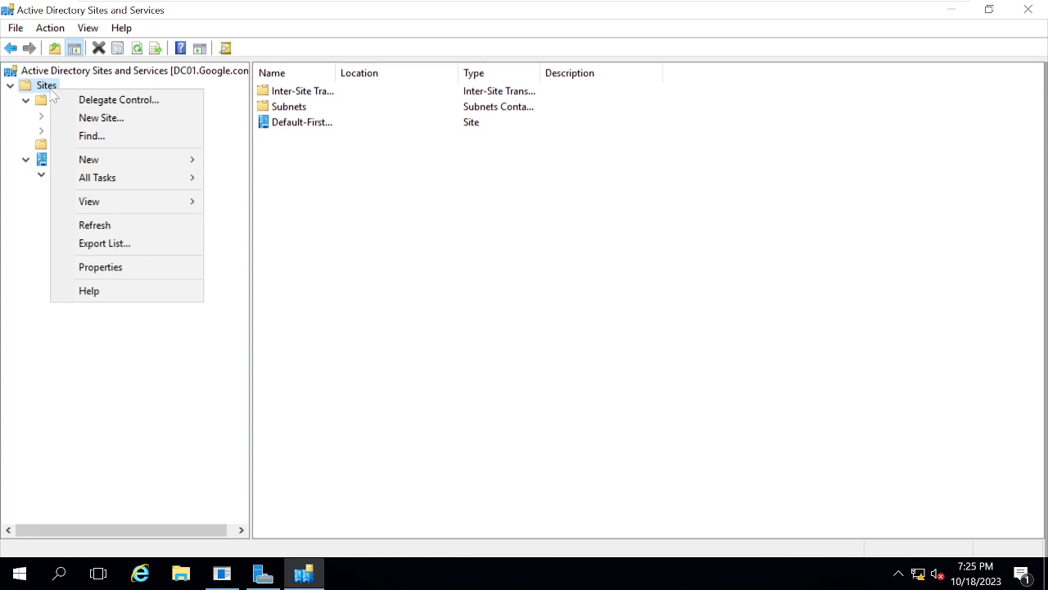
{"action": "left_click", "coordinate": [90, 117]}
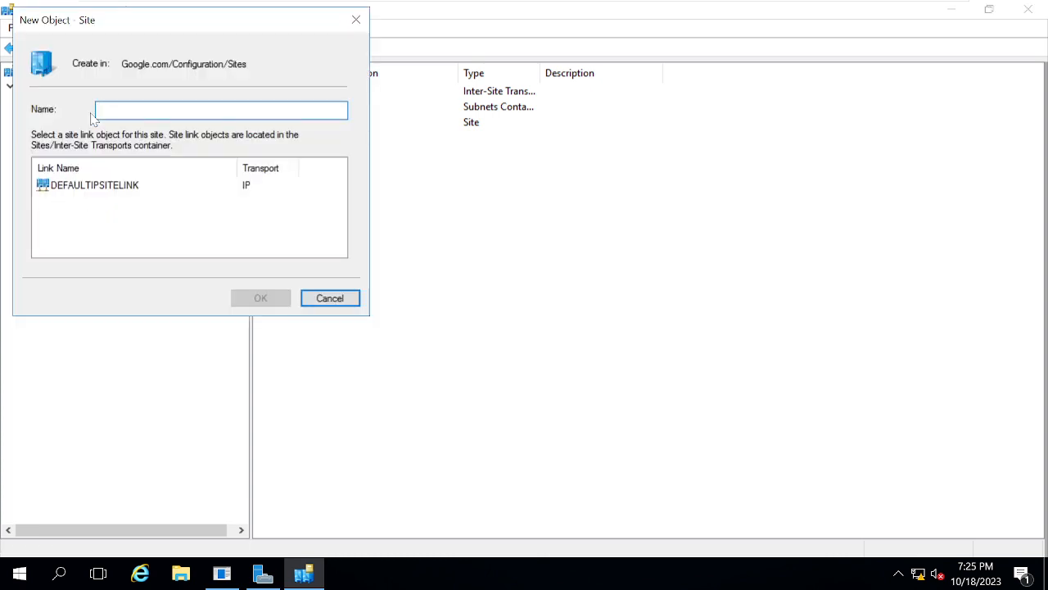
{"action": "type", "text": "HY"}
{"action": "key", "text": "BackSpace"}
{"action": "key", "text": "BackSpace"}
{"action": "type", "text": "Google-HYD"}
{"action": "key", "text": "BackSpace"}
{"action": "key", "text": "BackSpace"}
{"action": "key", "text": "BackSpace"}
{"action": "key", "text": "BackSpace"}
{"action": "key", "text": "BackSpace"}
{"action": "key", "text": "BackSpace"}
{"action": "key", "text": "BackSpace"}
{"action": "key", "text": "BackSpace"}
{"action": "key", "text": "BackSpace"}
{"action": "key", "text": "BackSpace"}
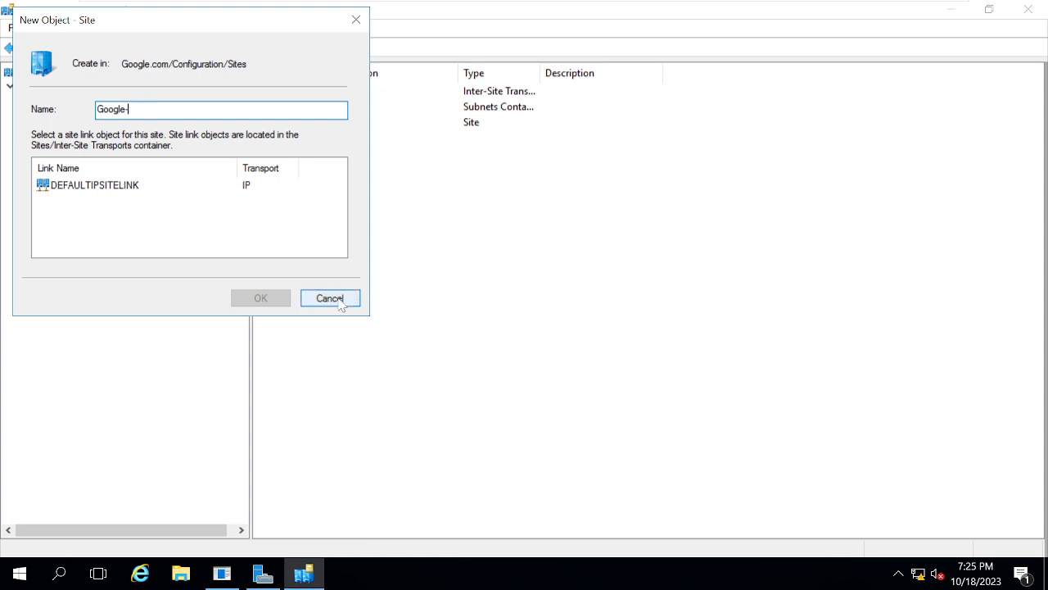
{"action": "type", "text": "Goog"}
{"action": "key", "text": "BackSpace"}
{"action": "key", "text": "BackSpace"}
{"action": "key", "text": "BackSpace"}
{"action": "key", "text": "BackSpace"}
{"action": "type", "text": "ooglehyd"}
{"action": "key", "text": "BackSpace"}
{"action": "key", "text": "BackSpace"}
{"action": "key", "text": "BackSpace"}
{"action": "key", "text": "BackSpace"}
{"action": "key", "text": "BackSpace"}
{"action": "key", "text": "BackSpace"}
{"action": "key", "text": "BackSpace"}
{"action": "key", "text": "BackSpace"}
{"action": "type", "text": "GOOGL-HYD"}
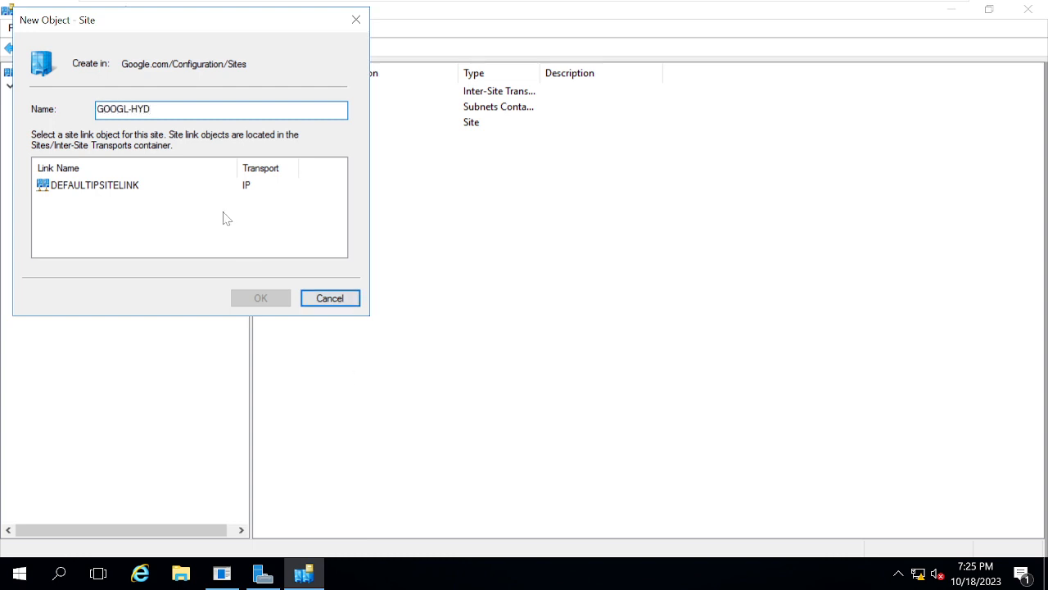
- Correct the new site's name to GOOGLE-HYD, assign it the DEFAULTIPSITELINK site link and create it
{"action": "left_click", "coordinate": [96, 188]}
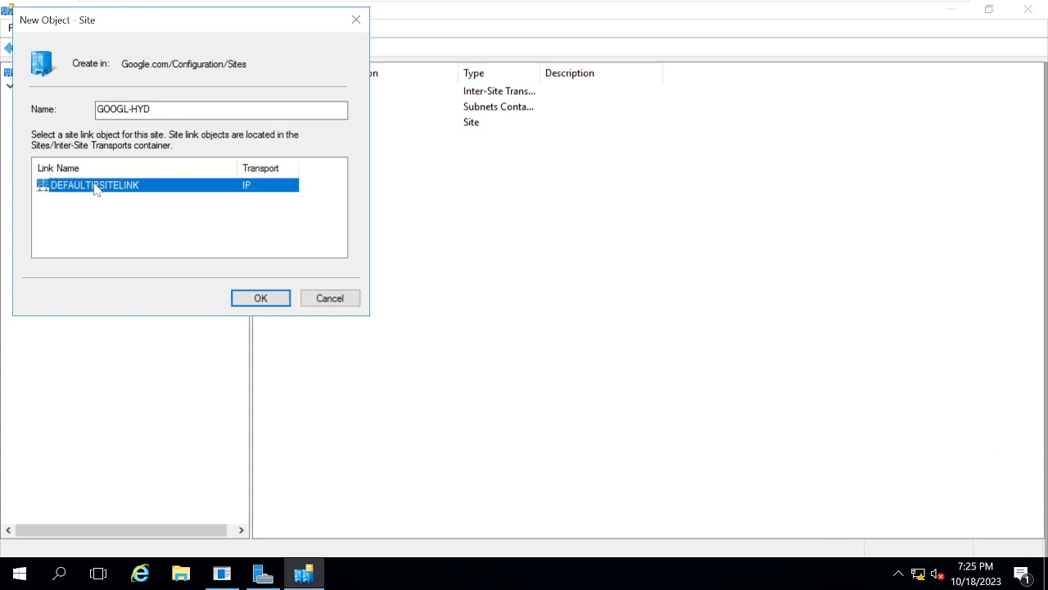
{"action": "left_click", "coordinate": [181, 110]}
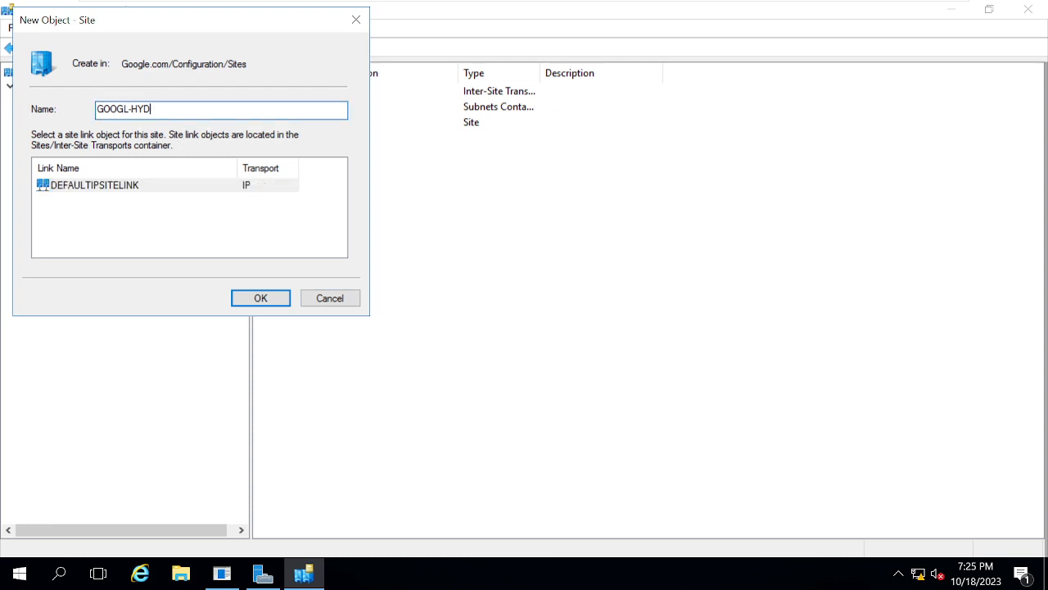
{"action": "left_click", "coordinate": [128, 110]}
{"action": "type", "text": "E"}
{"action": "left_click", "coordinate": [140, 187]}
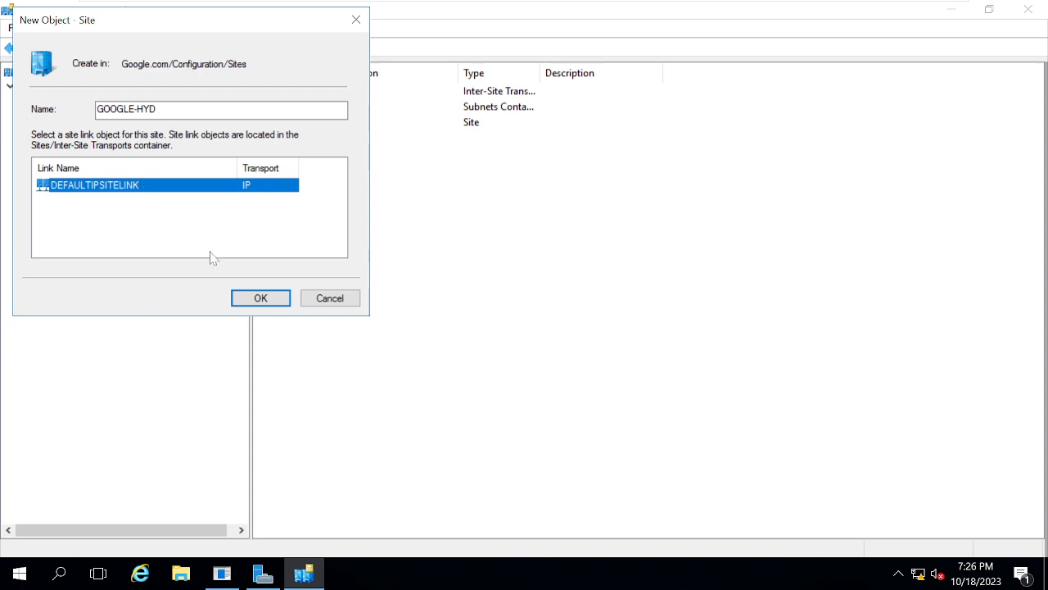
{"action": "left_click", "coordinate": [247, 300]}
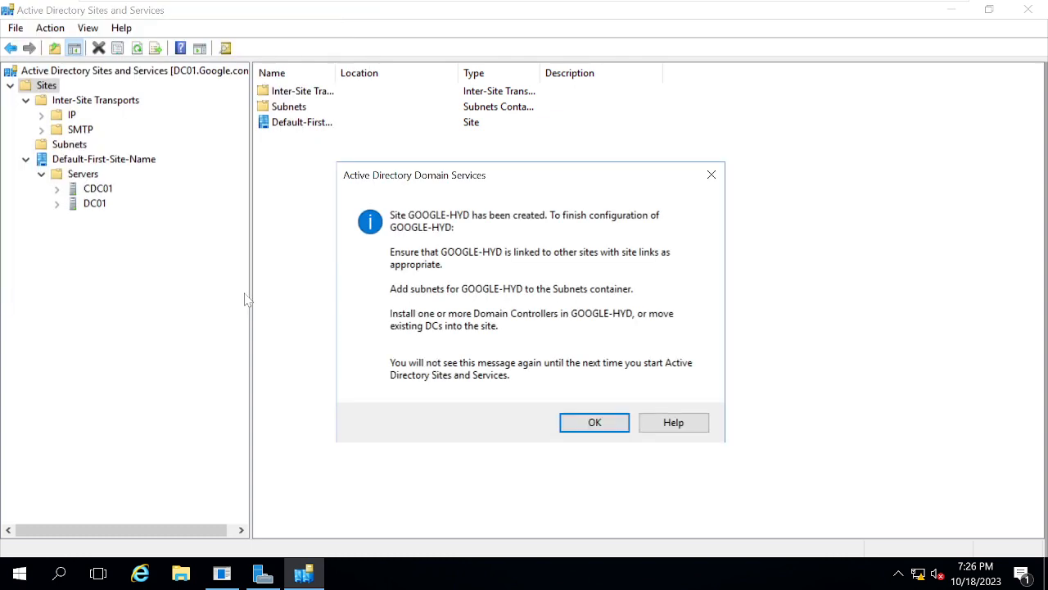
{"action": "left_click", "coordinate": [592, 425]}
{"action": "left_click", "coordinate": [421, 385]}
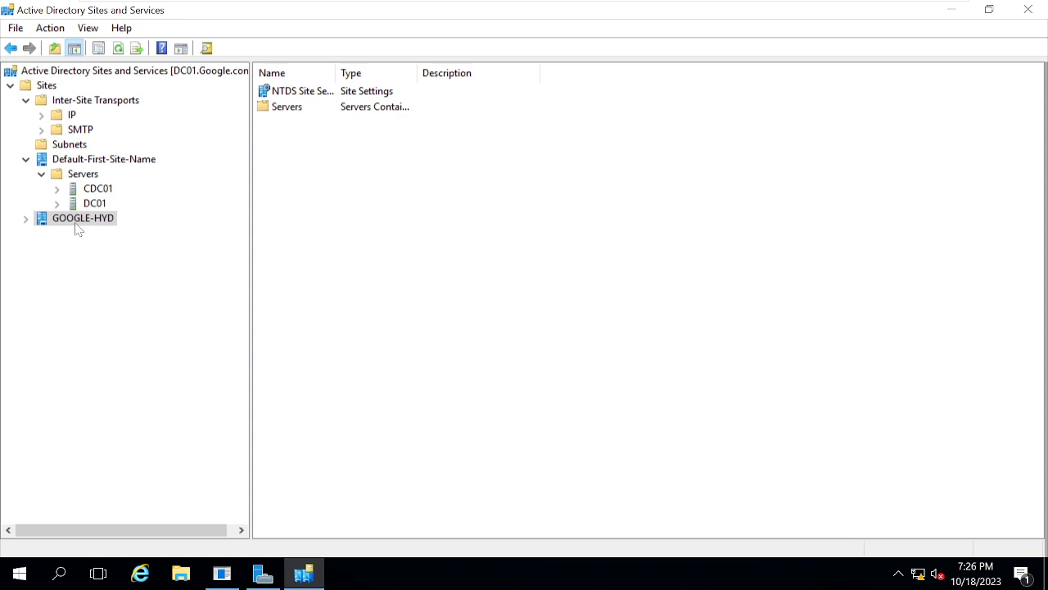
- Create a new subnet with the prefix 172.168.1.0/24 in the Subnets container and associate it with the GOOGLE-HYD site
{"action": "left_click", "coordinate": [74, 144]}
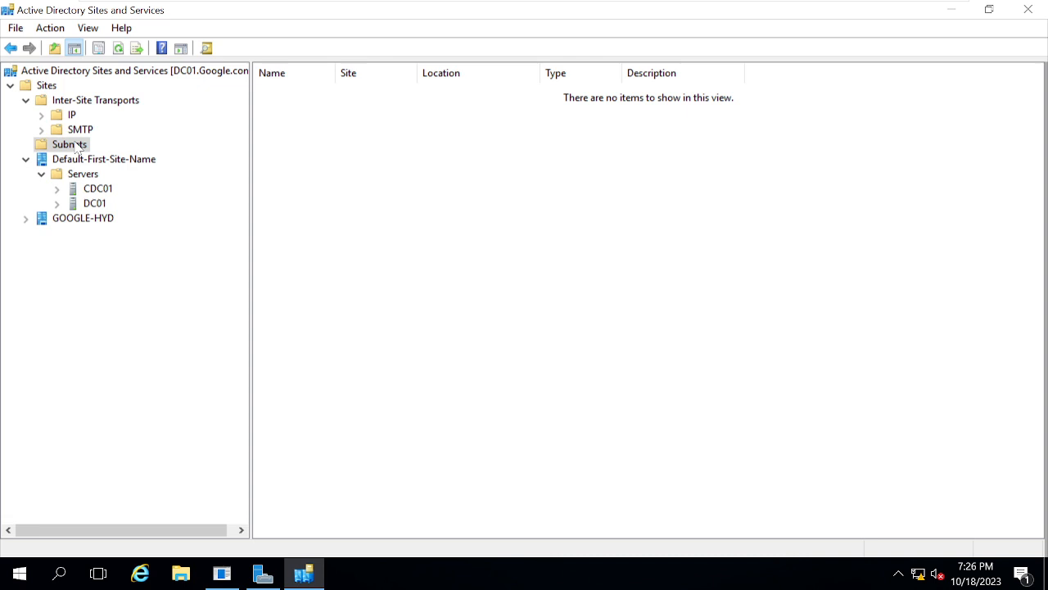
{"action": "right_click", "coordinate": [76, 145]}
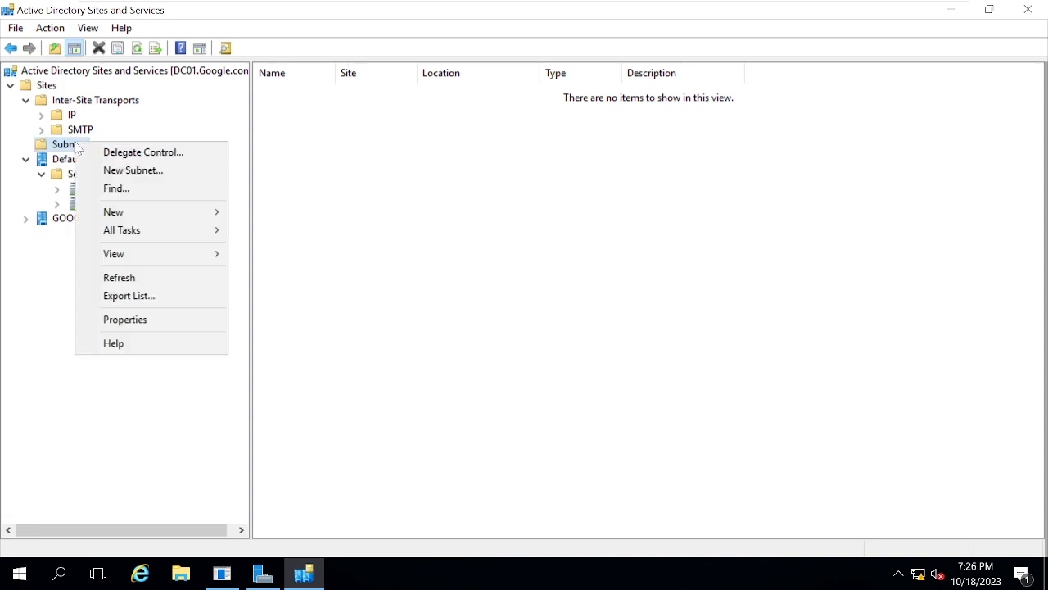
{"action": "left_click", "coordinate": [131, 172]}
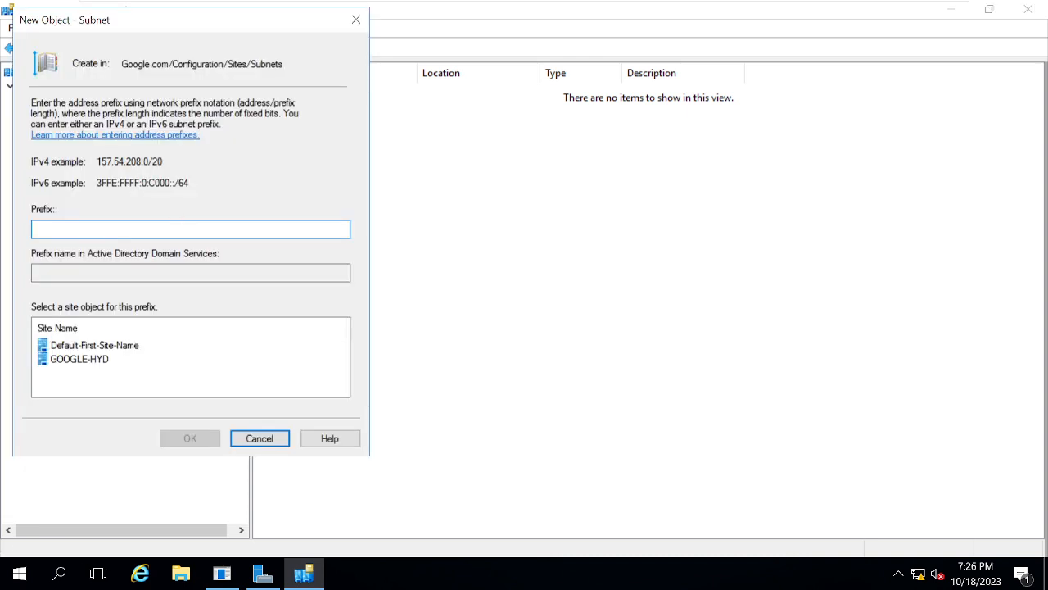
{"action": "type", "text": "172.168.1.0/24"}
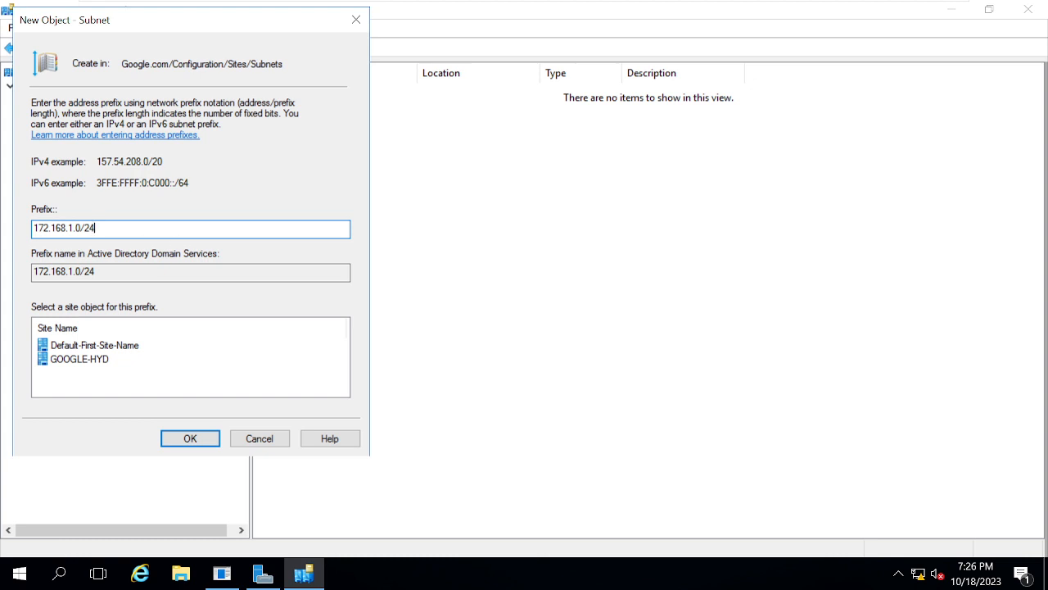
{"action": "left_click", "coordinate": [88, 359]}
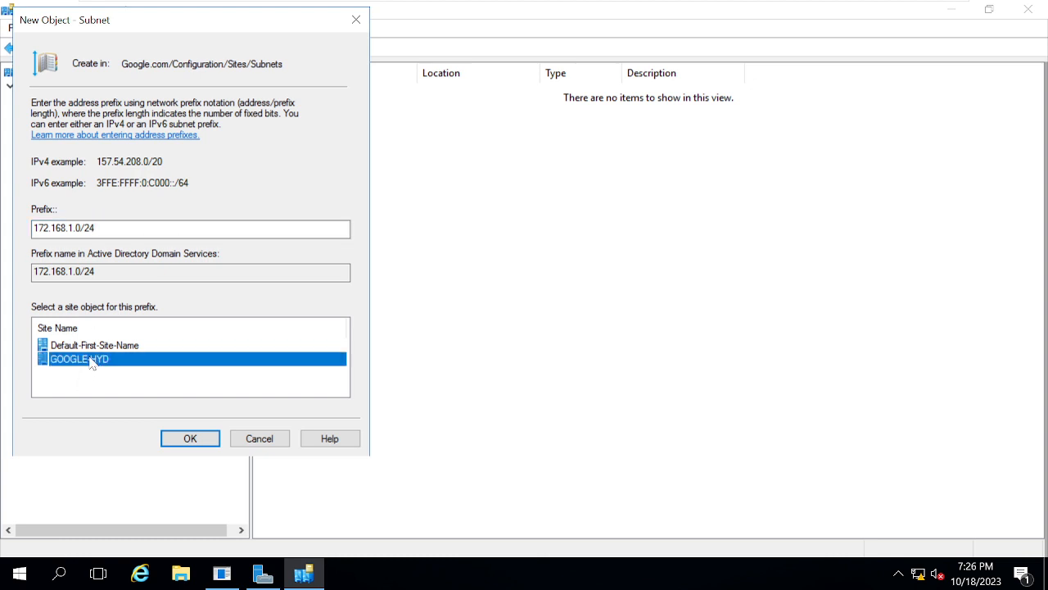
{"action": "left_click", "coordinate": [191, 440]}
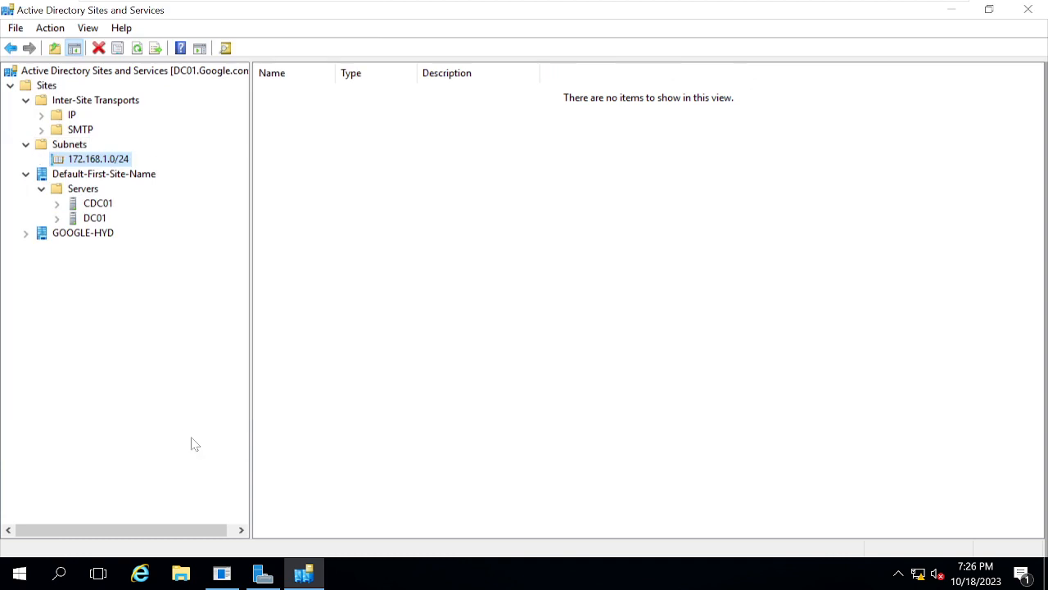
- Set the description of the 172.168.1.0/24 subnet to "THIS IS FOR hyd ad COMMUNICATION" and apply the change
{"action": "right_click", "coordinate": [95, 162]}
{"action": "left_click", "coordinate": [147, 335]}
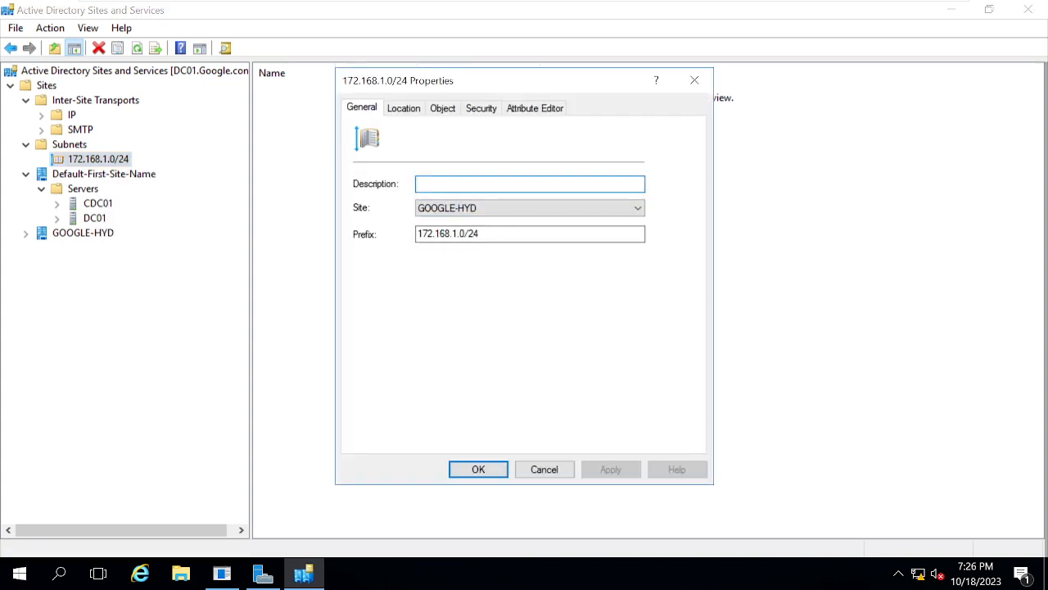
{"action": "type", "text": "t"}
{"action": "key", "text": "BackSpace"}
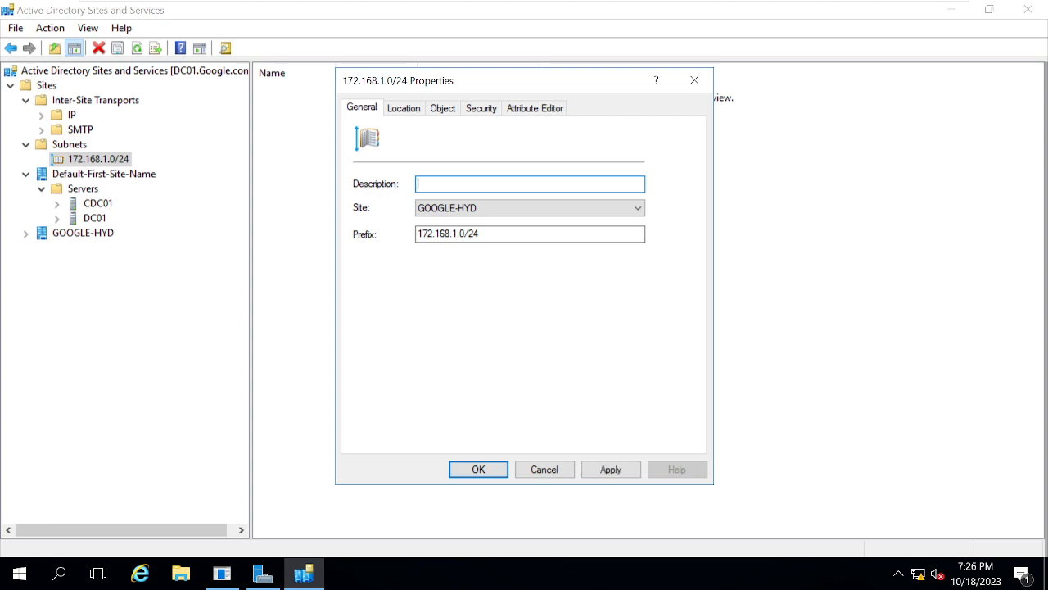
{"action": "type", "text": "THIS IS"}
{"action": "type", "text": " FI"}
{"action": "type", "text": "OR hyd a"}
{"action": "type", "text": "d COMMUNICATION"}
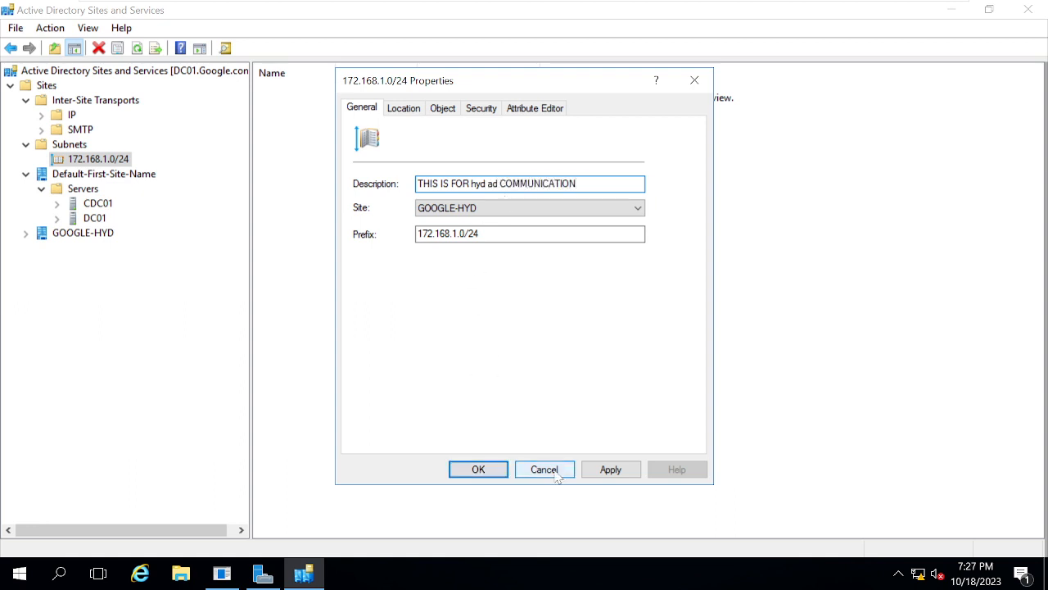
{"action": "left_click", "coordinate": [610, 469]}
{"action": "left_click", "coordinate": [479, 468]}
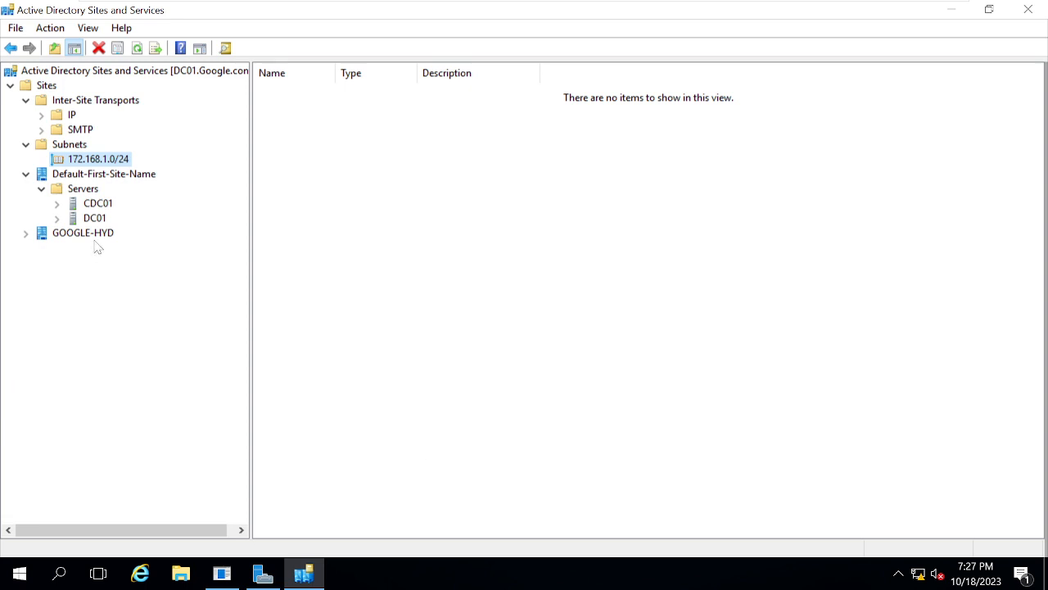
- Examine the Servers container of the GOOGLE-HYD site and the contents of the IP and SMTP inter-site transports
{"action": "left_click", "coordinate": [27, 233]}
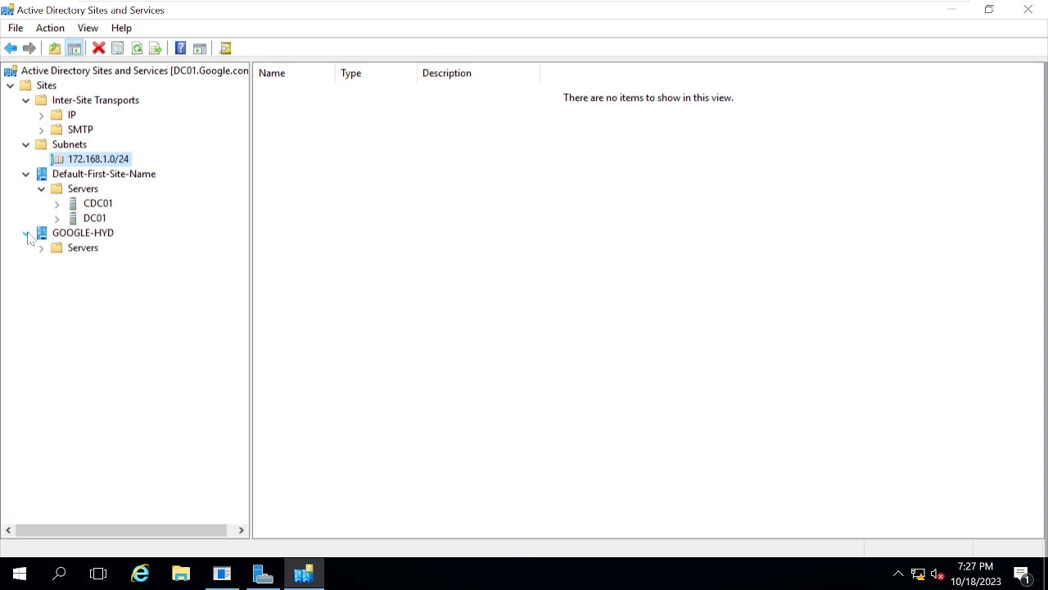
{"action": "left_click", "coordinate": [84, 253]}
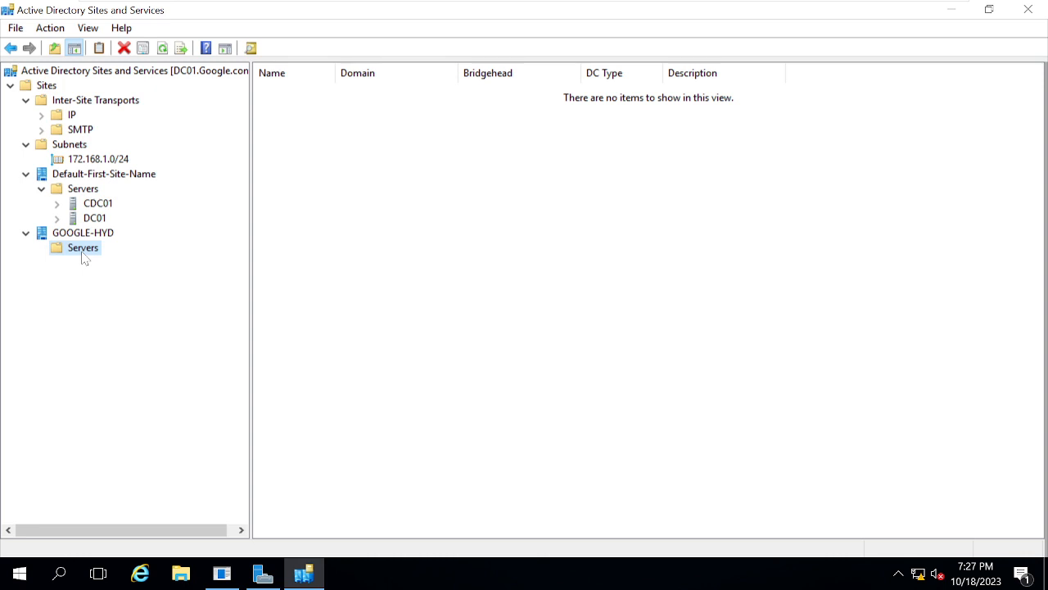
{"action": "left_click", "coordinate": [72, 116]}
{"action": "left_click", "coordinate": [71, 131]}
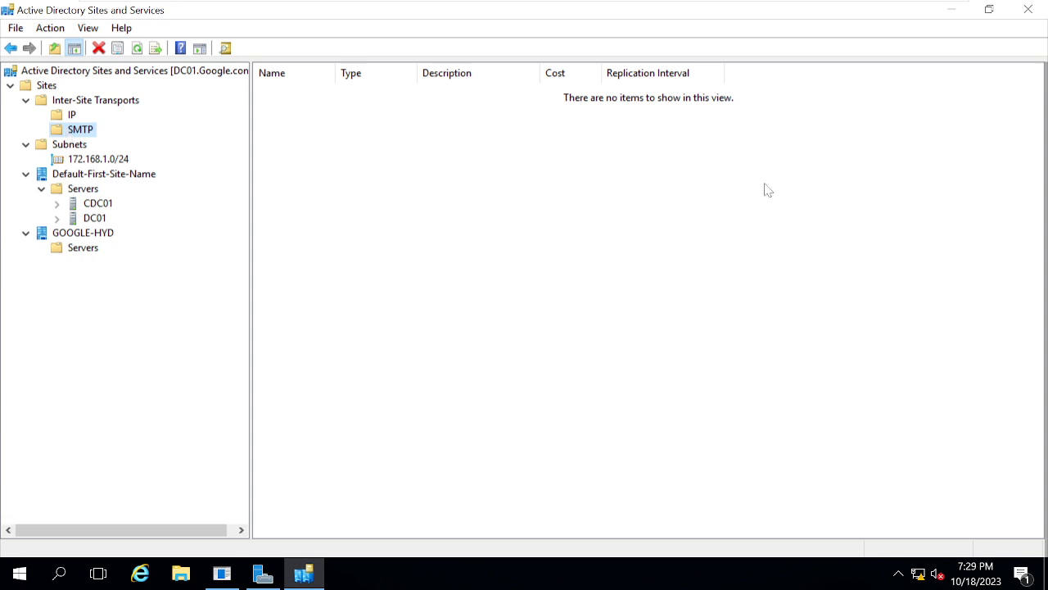
- Switch to Server Manager, open another Active Directory Sites and Services console maximized, and minimize it
{"action": "left_click", "coordinate": [263, 573]}
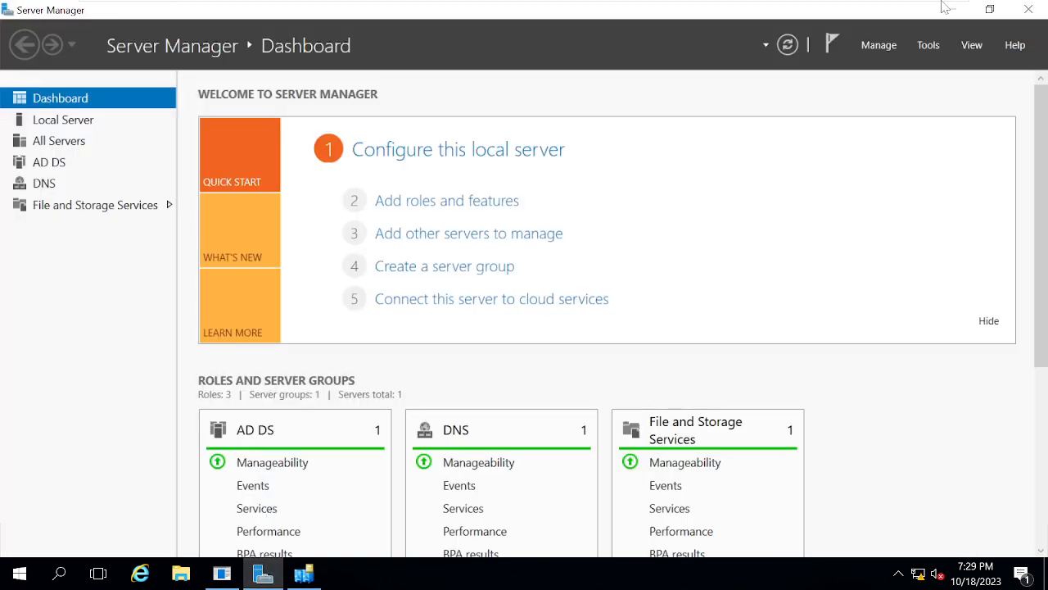
{"action": "left_click", "coordinate": [932, 45]}
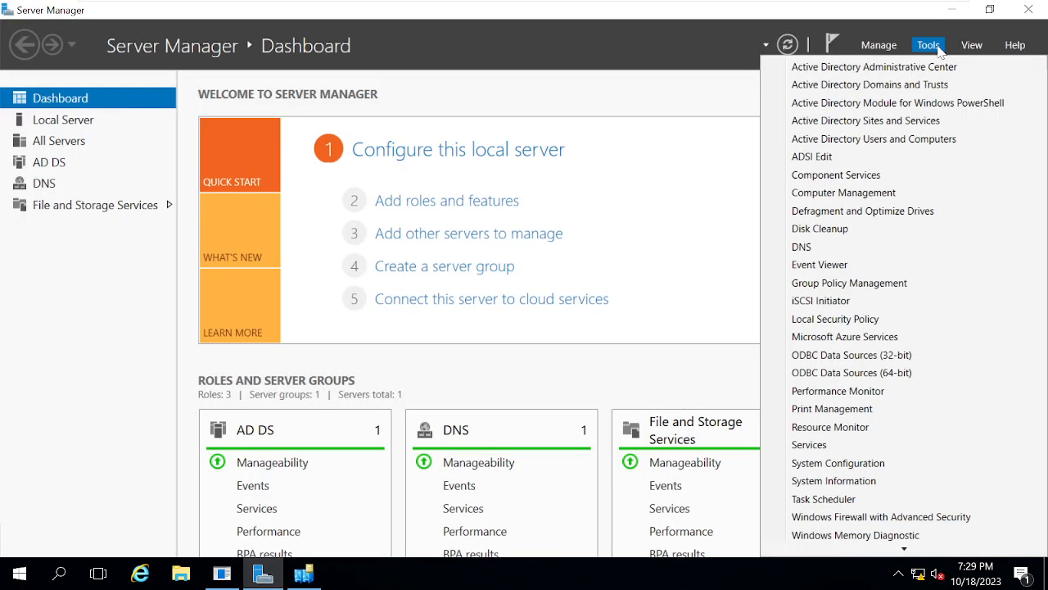
{"action": "left_click", "coordinate": [895, 122]}
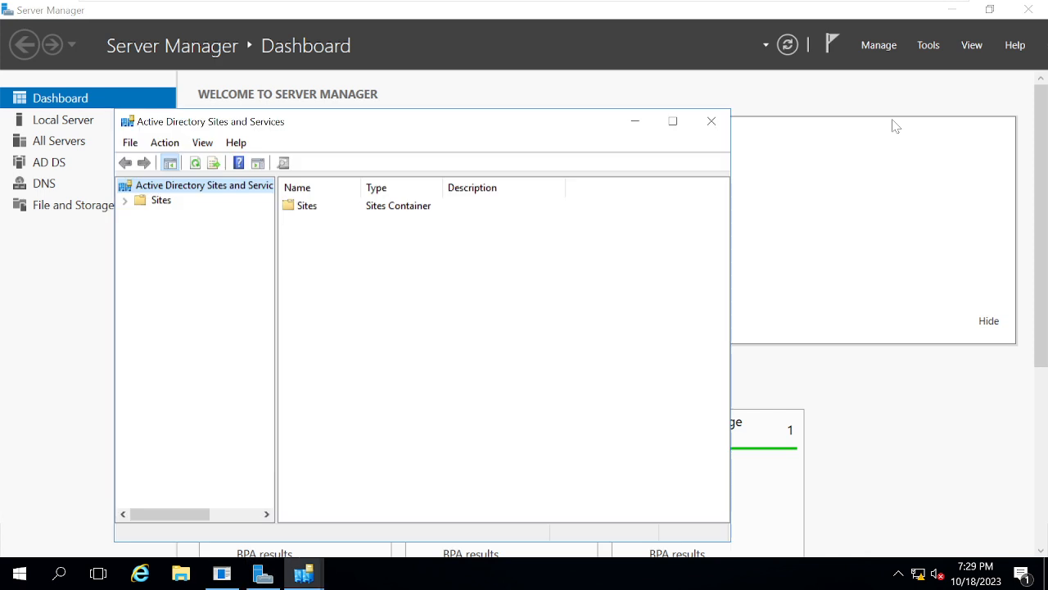
{"action": "left_click", "coordinate": [673, 122]}
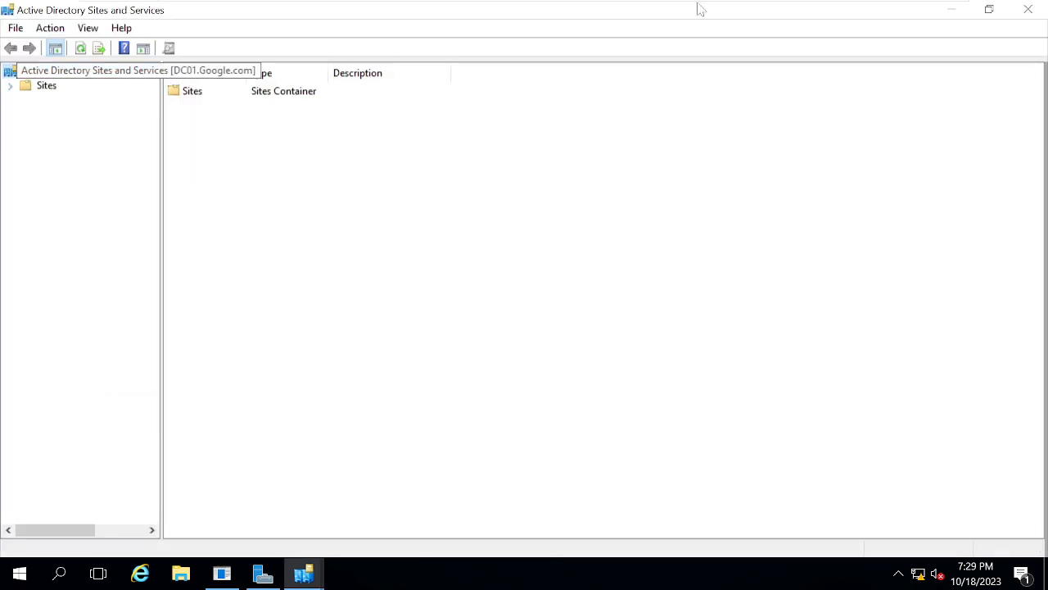
{"action": "left_click", "coordinate": [962, 12]}
- Open Active Directory Domains and Trusts from Server Manager, maximize it, and expand Google.com to select its child domain Search.Google.com
{"action": "left_click", "coordinate": [930, 46]}
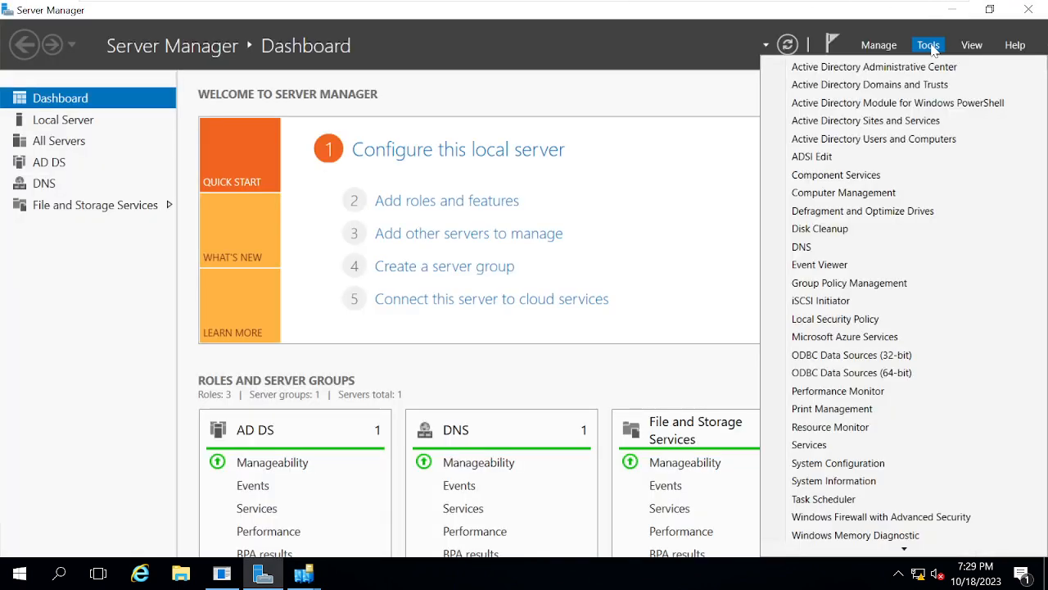
{"action": "left_click", "coordinate": [900, 84]}
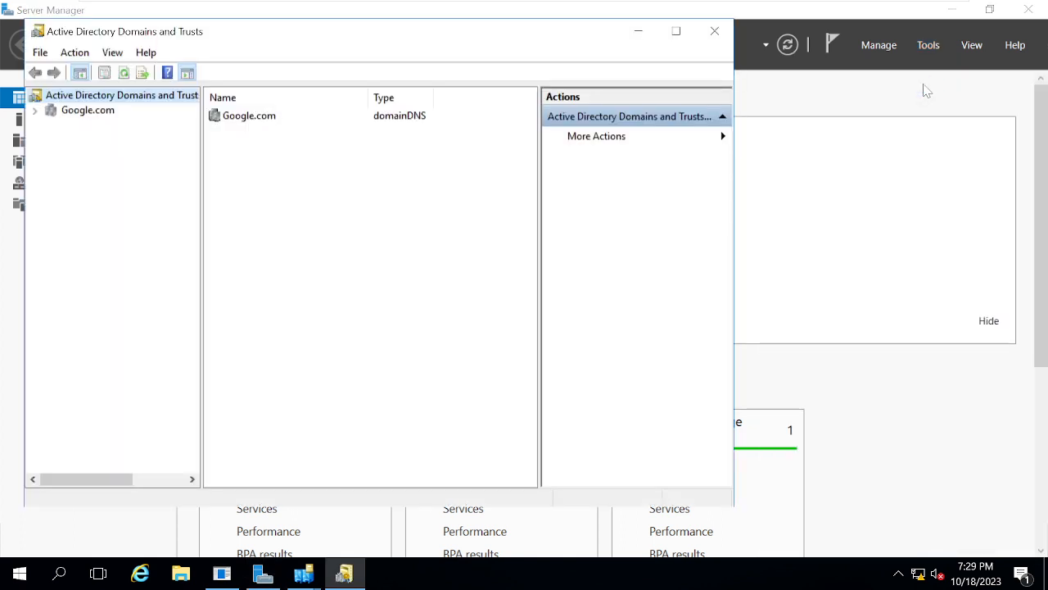
{"action": "left_click", "coordinate": [676, 31]}
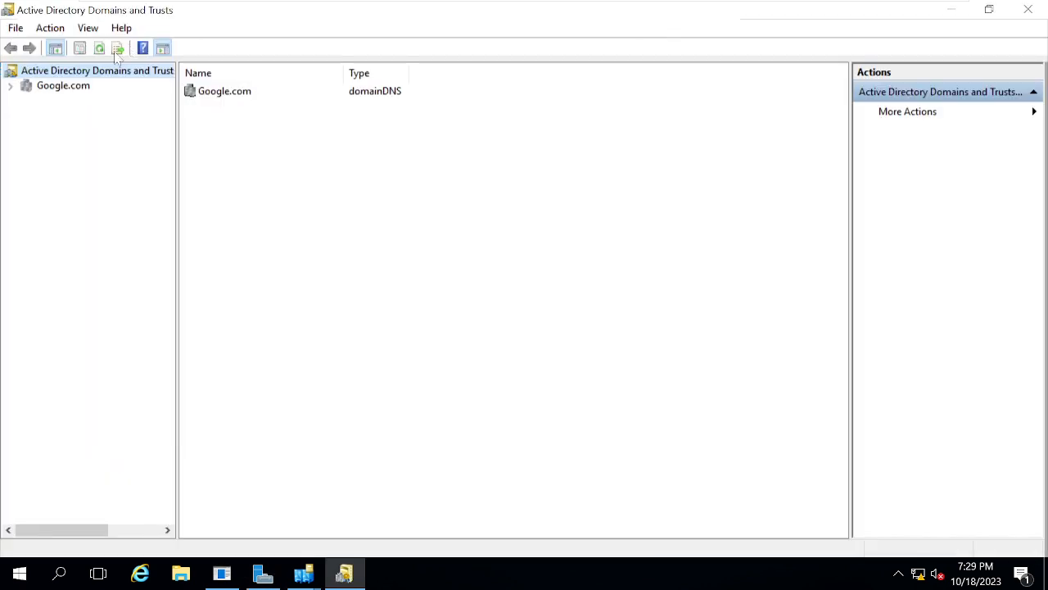
{"action": "double_click", "coordinate": [44, 91]}
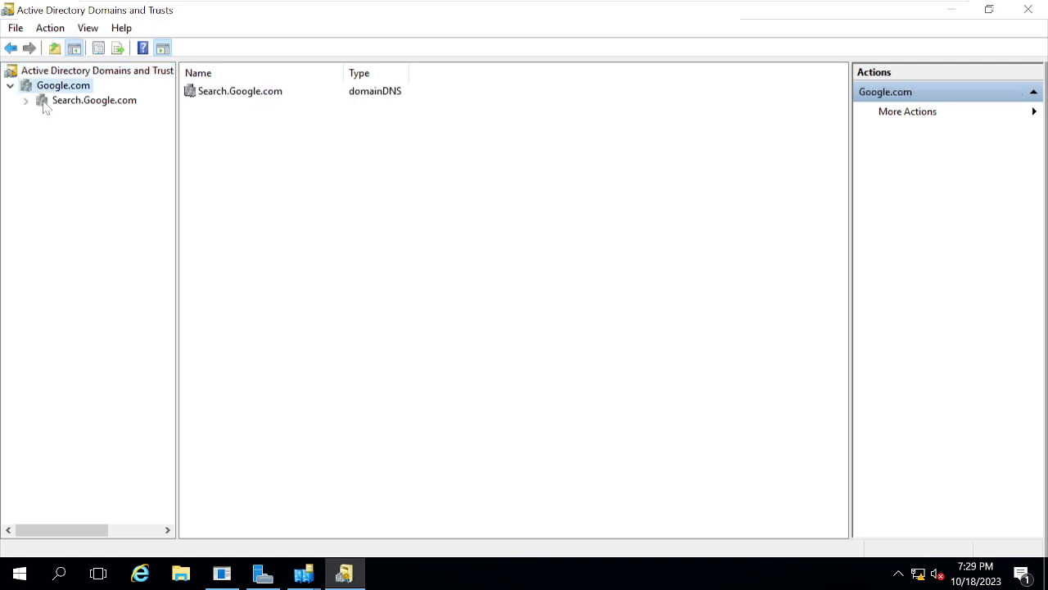
{"action": "left_click", "coordinate": [44, 103]}
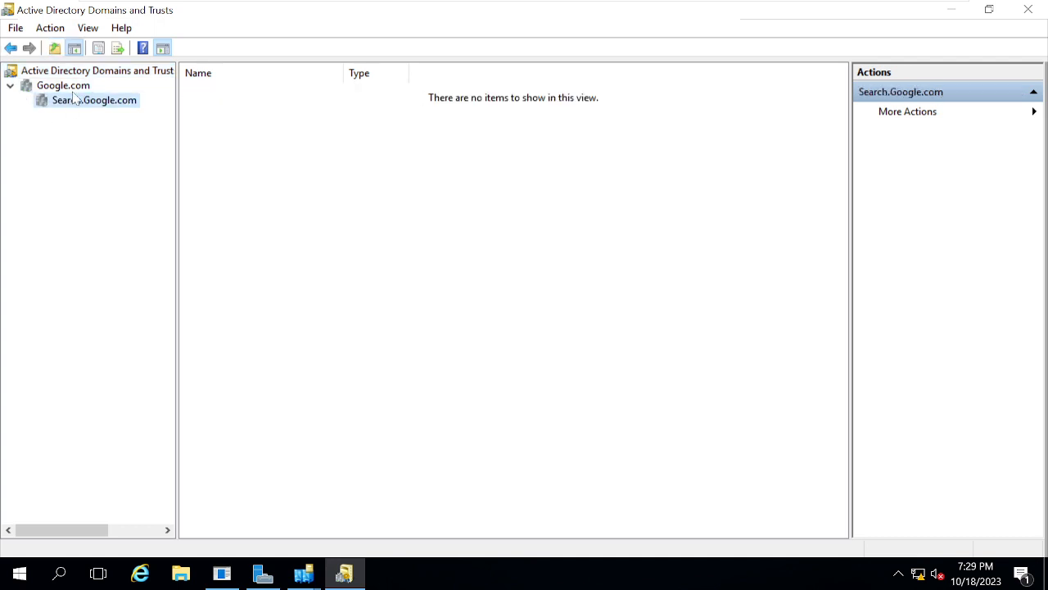
{"action": "right_click", "coordinate": [72, 105]}
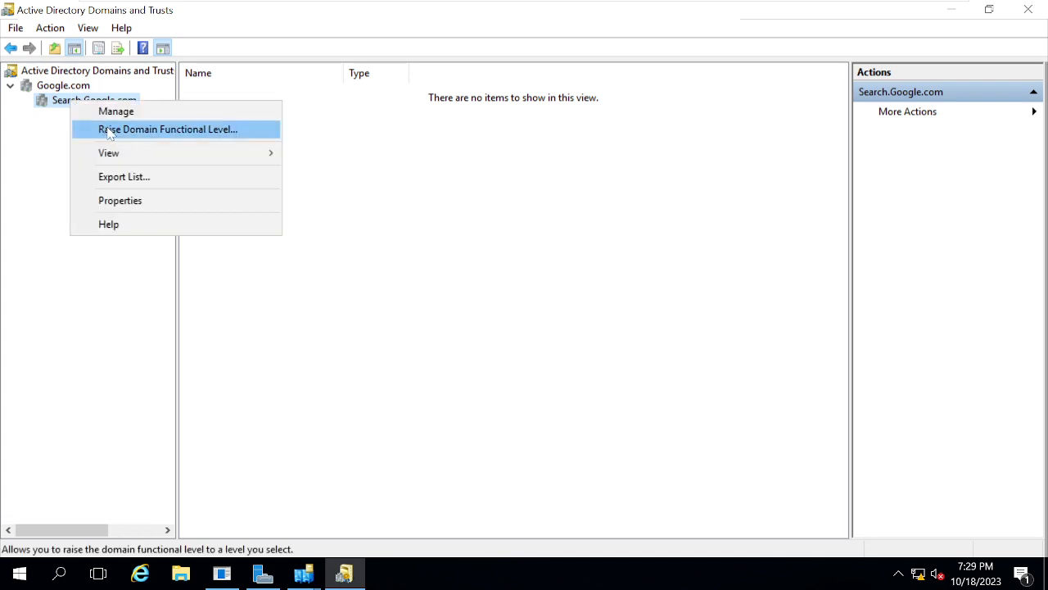
{"action": "left_click", "coordinate": [54, 93]}
{"action": "right_click", "coordinate": [54, 92]}
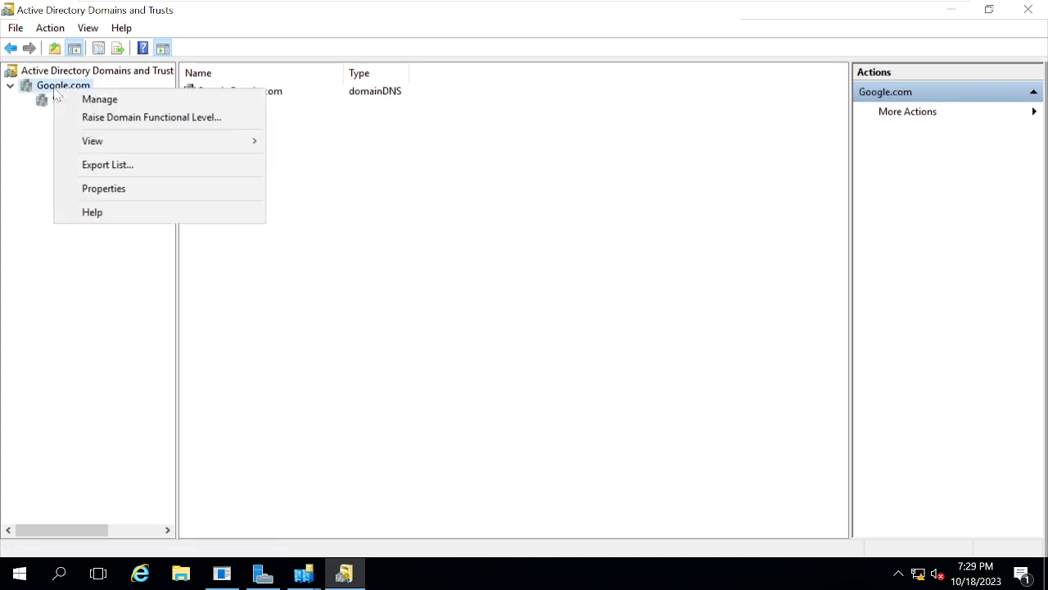
{"action": "double_click", "coordinate": [36, 92]}
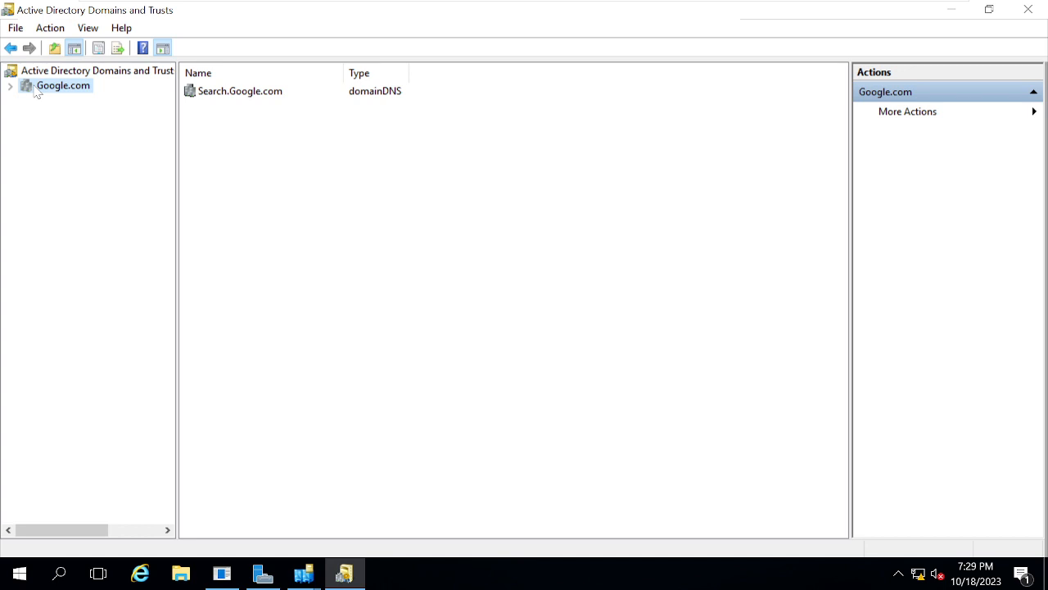
- Examine the outgoing and incoming trusts in the properties of the Google.com domain
{"action": "right_click", "coordinate": [36, 90]}
{"action": "left_click", "coordinate": [92, 185]}
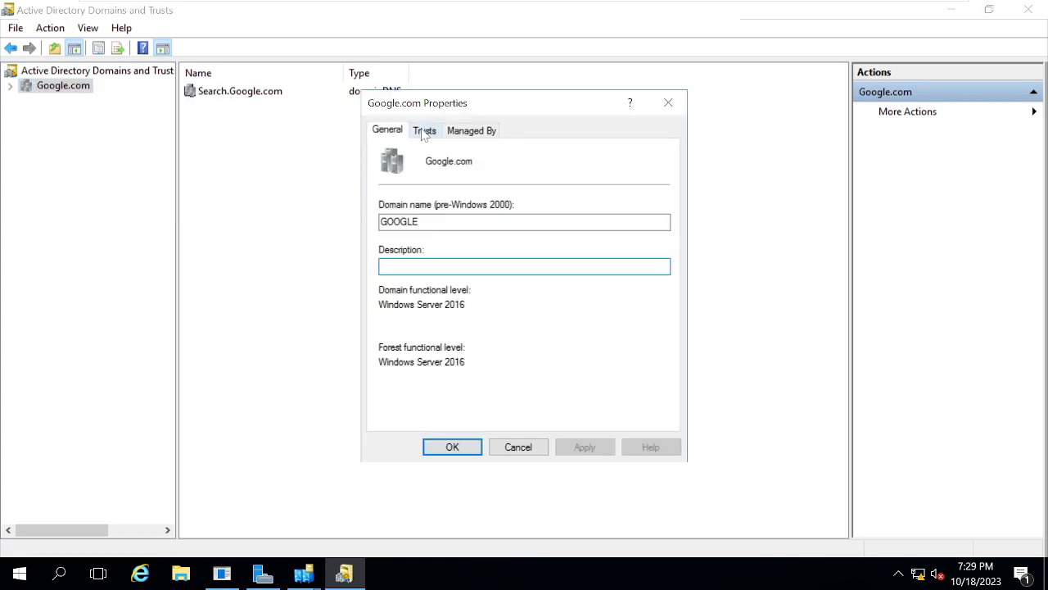
{"action": "left_click", "coordinate": [424, 132]}
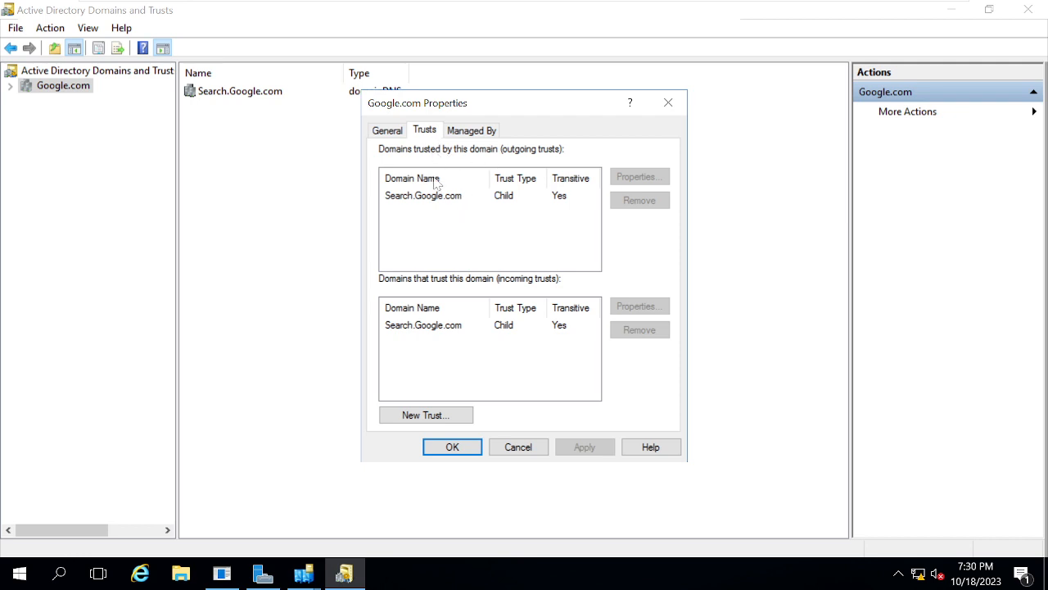
{"action": "left_click", "coordinate": [413, 197]}
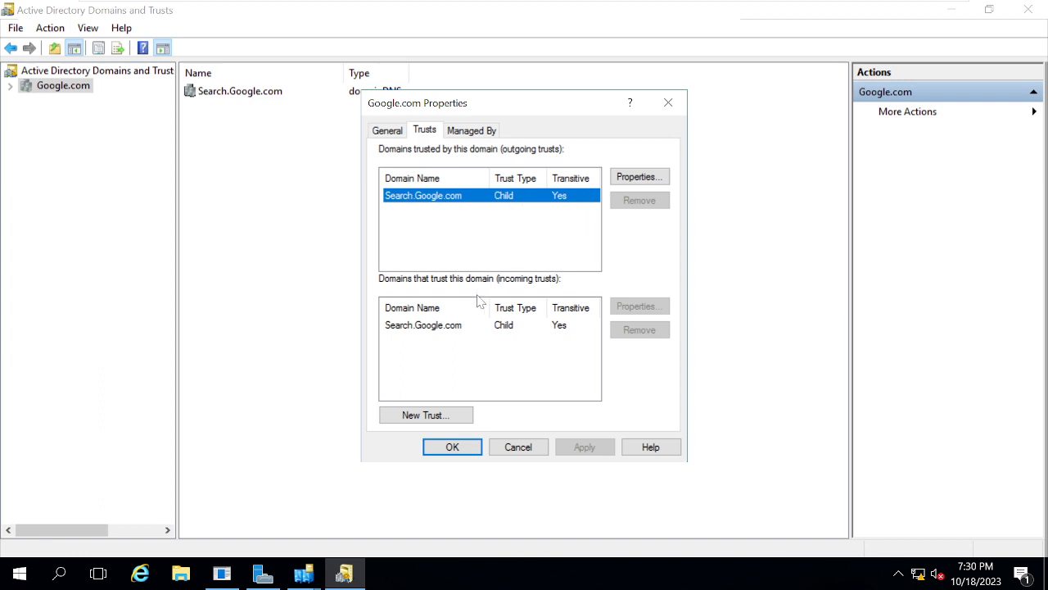
{"action": "left_click", "coordinate": [409, 330]}
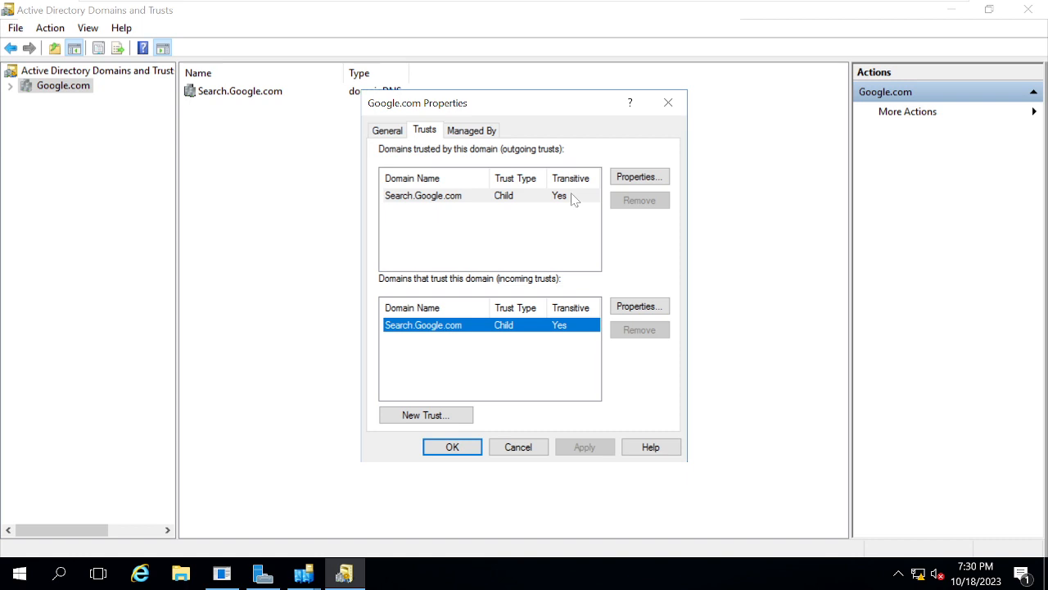
- Try to create a new trust named GOOGLE-INSTA for Google.com as a trust with a Windows domain, and close the domain properties
{"action": "left_click", "coordinate": [426, 415]}
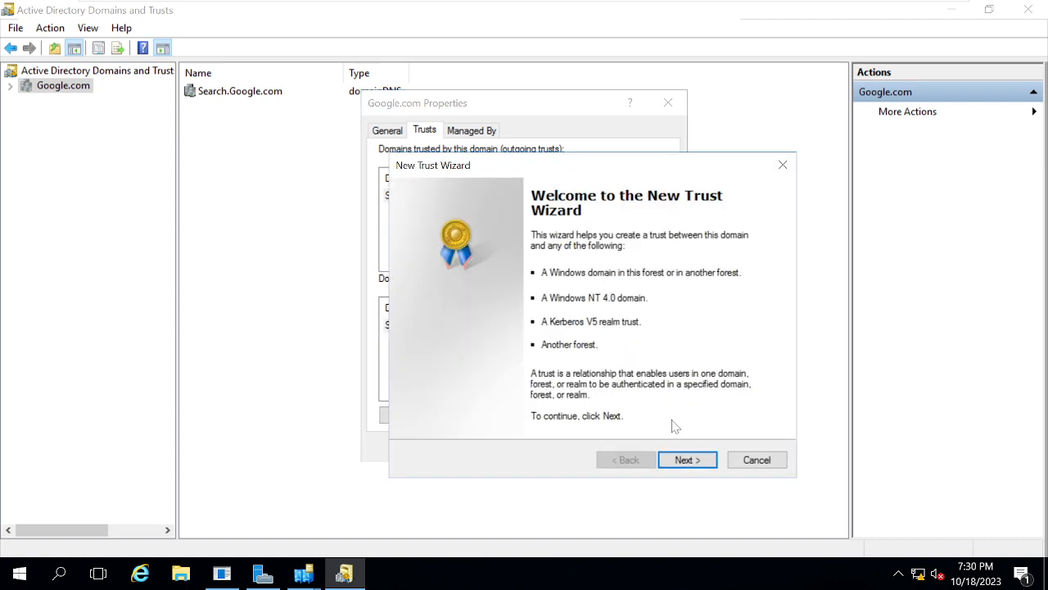
{"action": "left_click", "coordinate": [687, 459]}
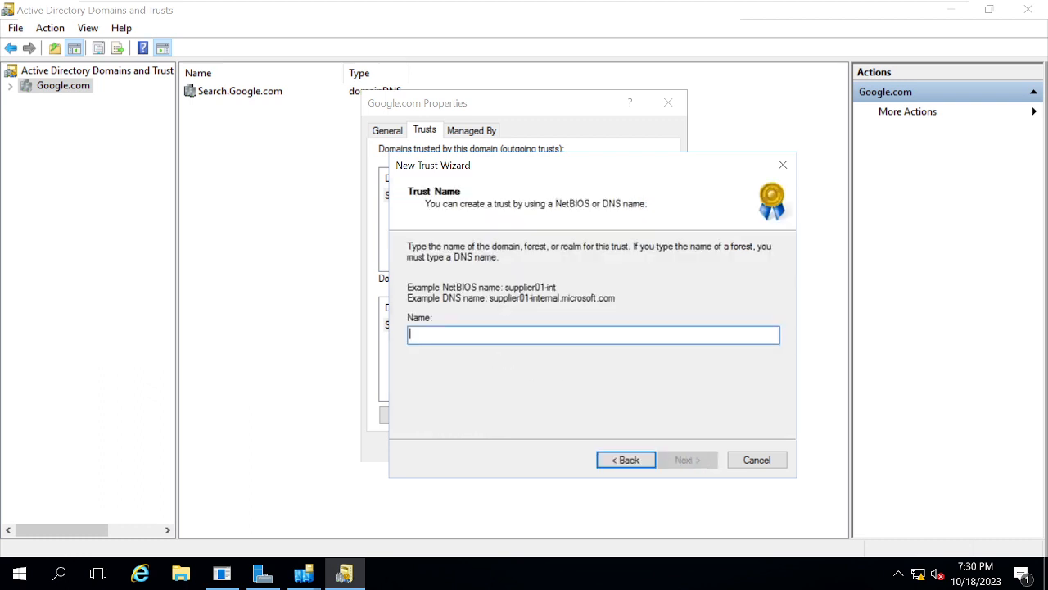
{"action": "type", "text": "GOOGLE-"}
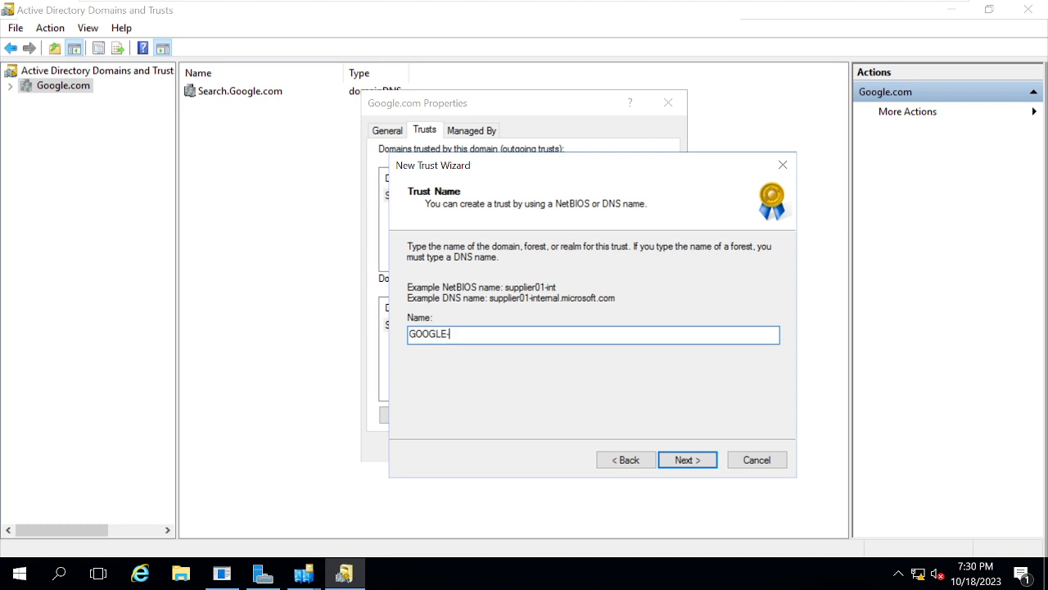
{"action": "type", "text": "INSTA"}
{"action": "left_click", "coordinate": [700, 463]}
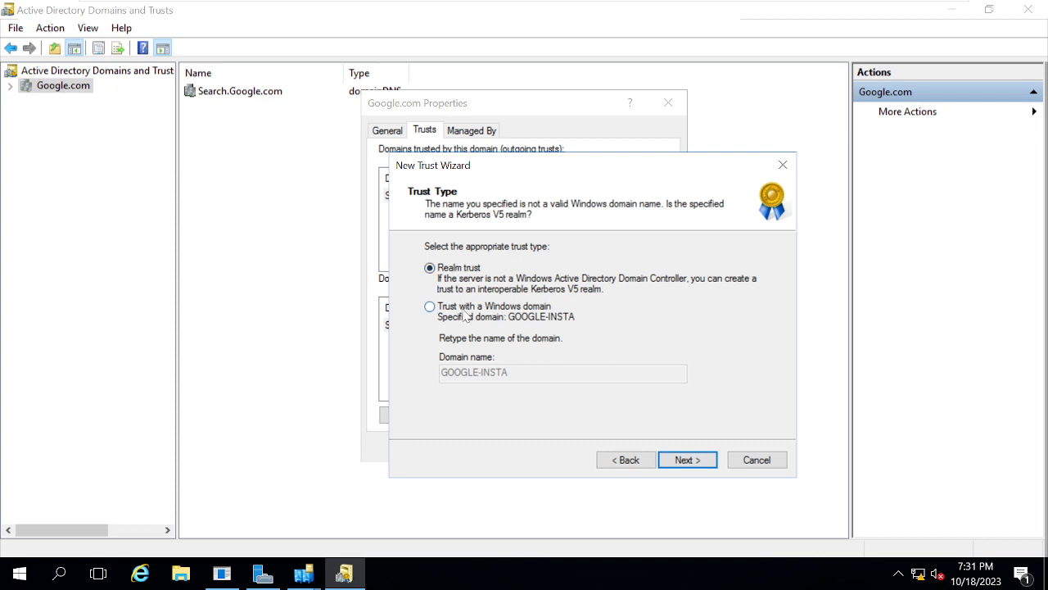
{"action": "left_click", "coordinate": [524, 320]}
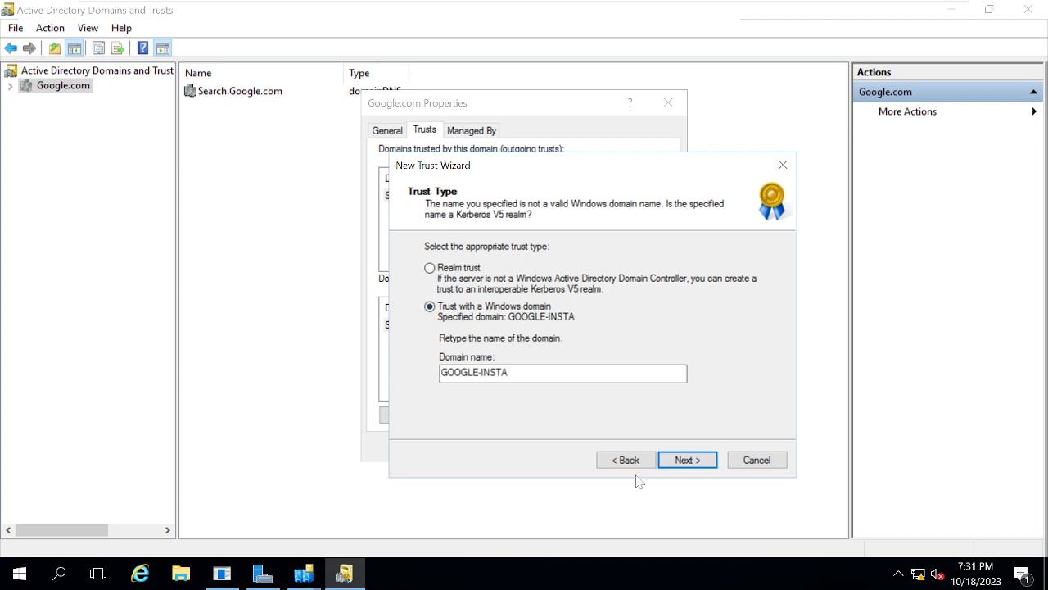
{"action": "left_click", "coordinate": [692, 463]}
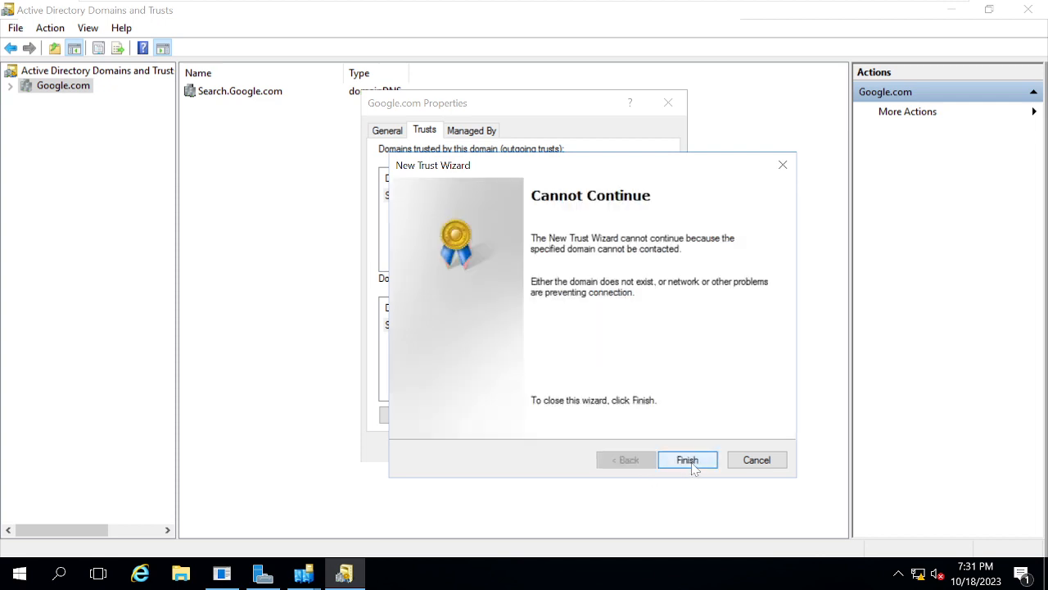
{"action": "left_click", "coordinate": [688, 461]}
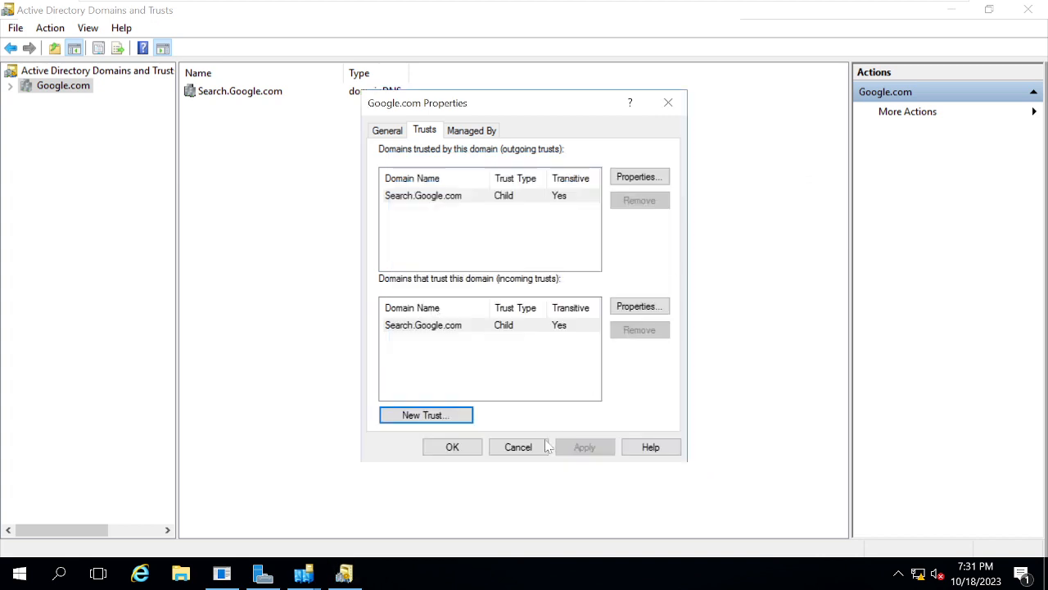
{"action": "left_click", "coordinate": [468, 450]}
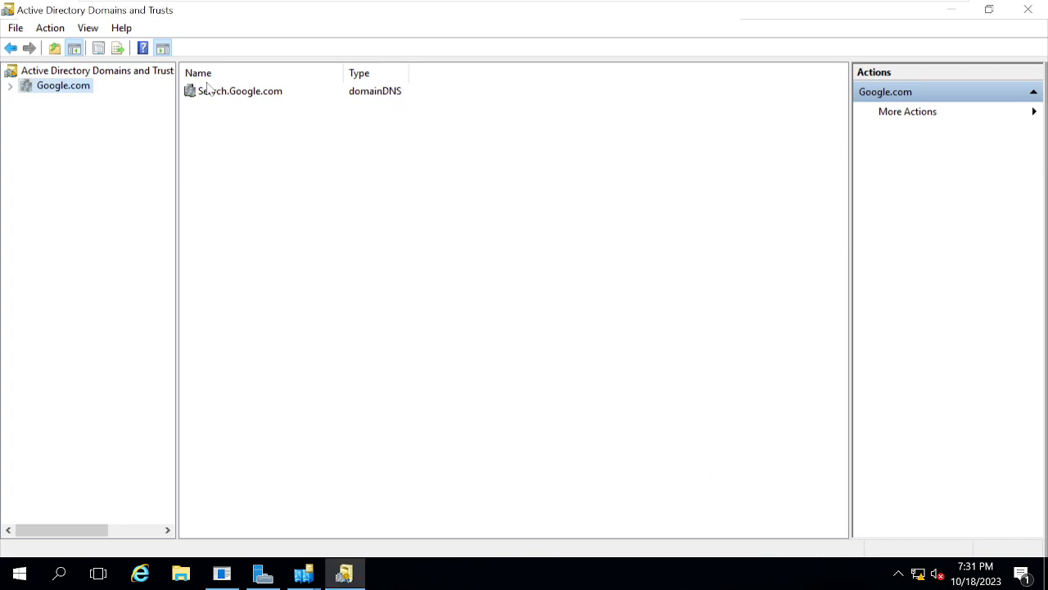
- Reopen the Google.com domain properties to review its trusts, and close them without changes
{"action": "right_click", "coordinate": [62, 92]}
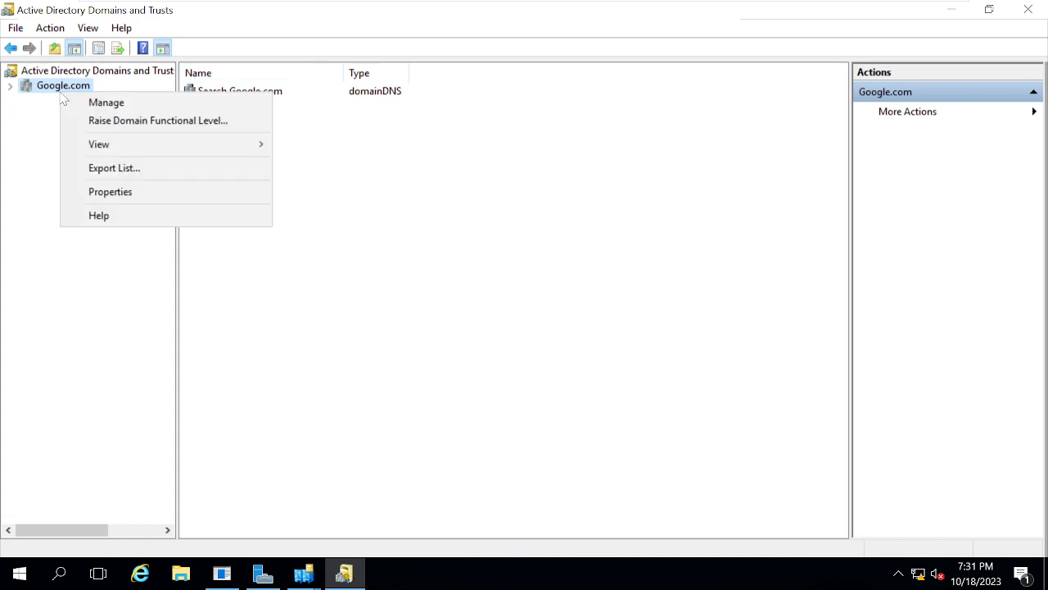
{"action": "left_click", "coordinate": [117, 193]}
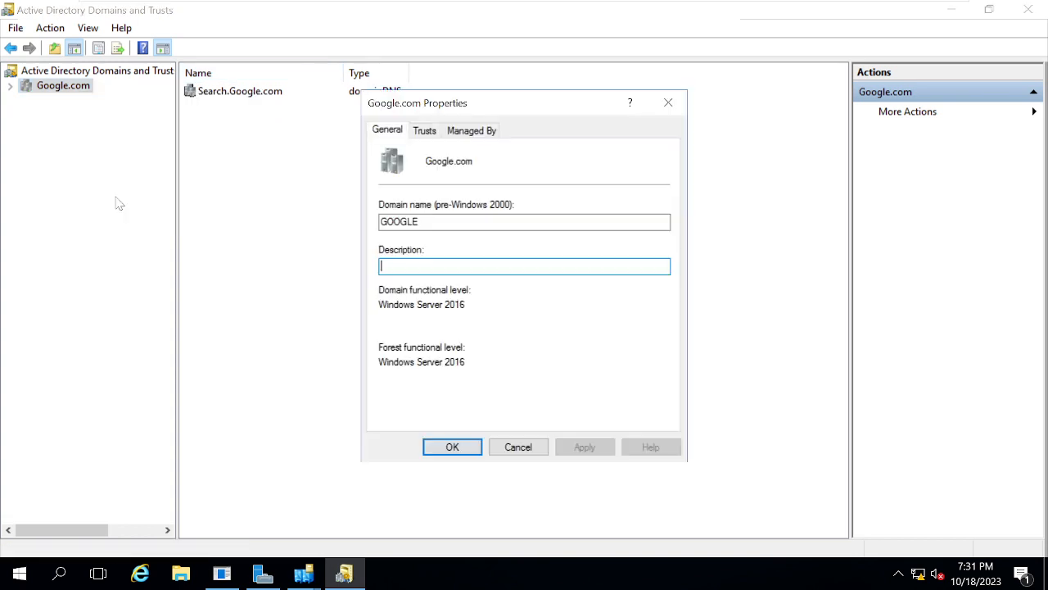
{"action": "left_click", "coordinate": [425, 131]}
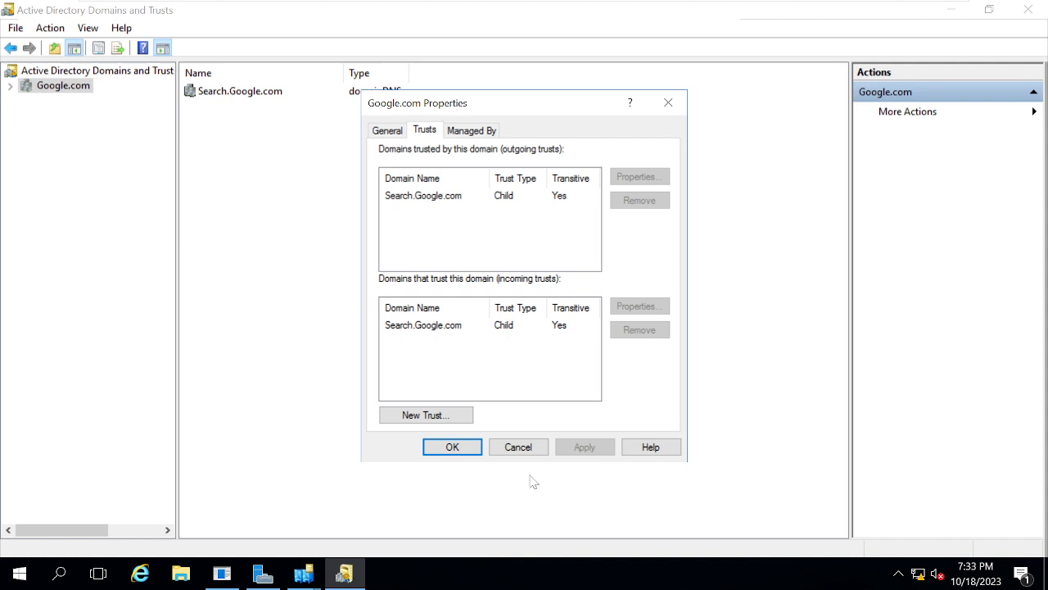
{"action": "left_click", "coordinate": [516, 448]}
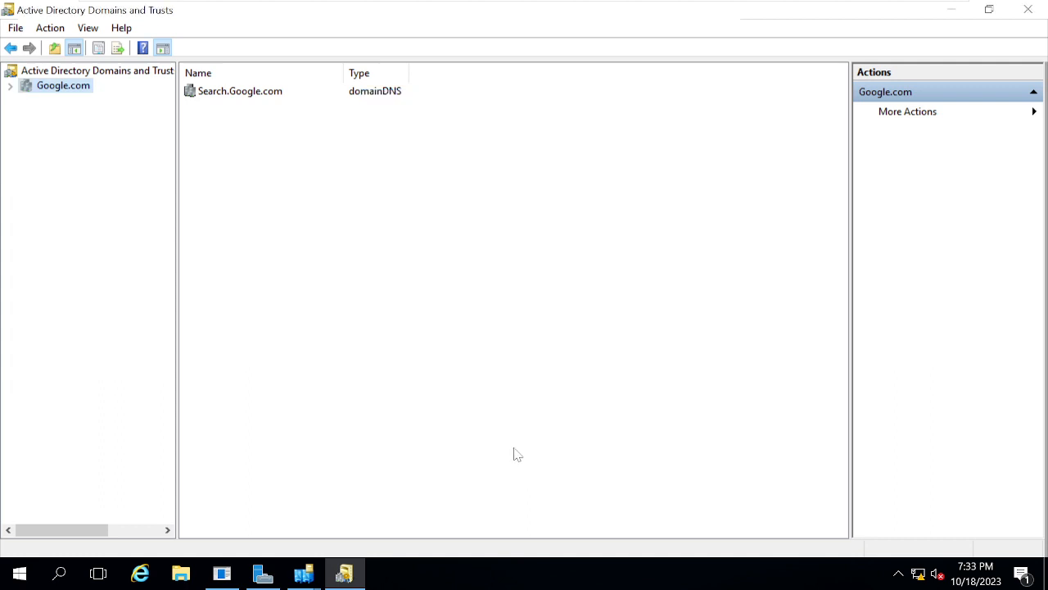
- Open the Google.com domain for management in Active Directory Users and Computers twice to view its contents, closing the console each time
{"action": "right_click", "coordinate": [63, 89]}
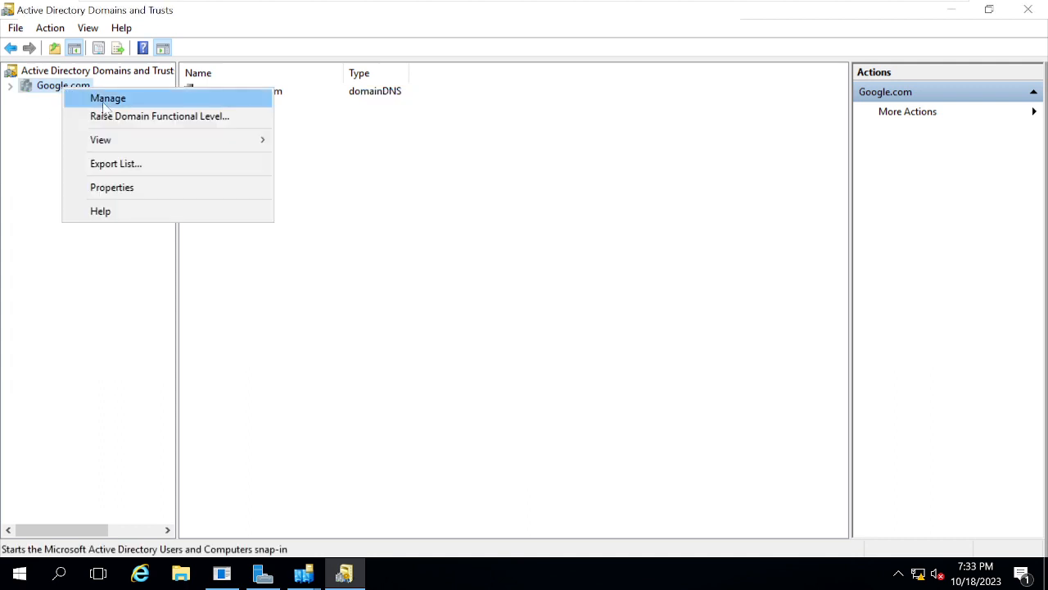
{"action": "left_click", "coordinate": [103, 105]}
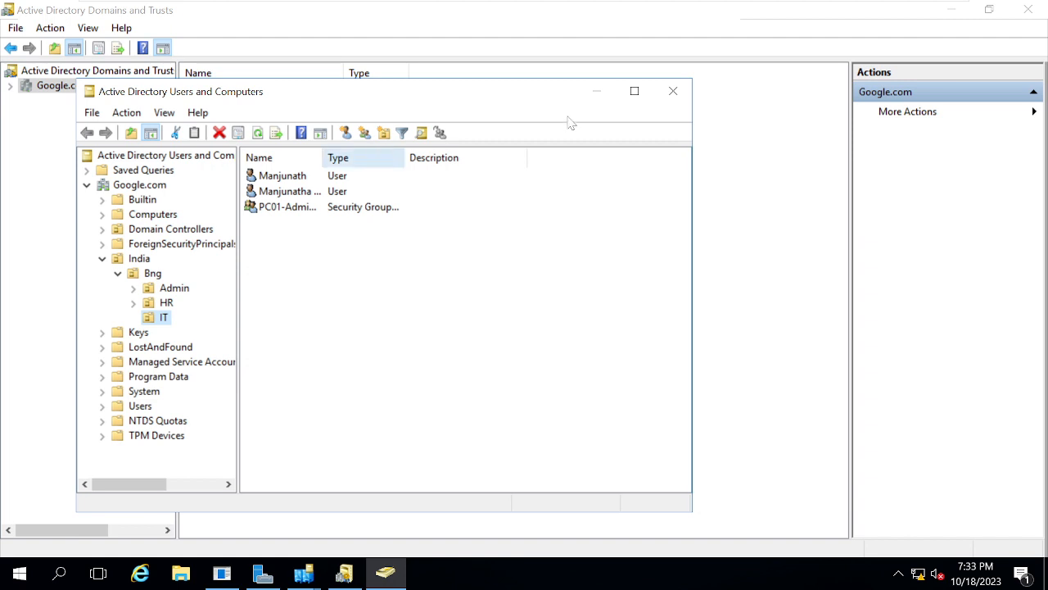
{"action": "left_click", "coordinate": [673, 91]}
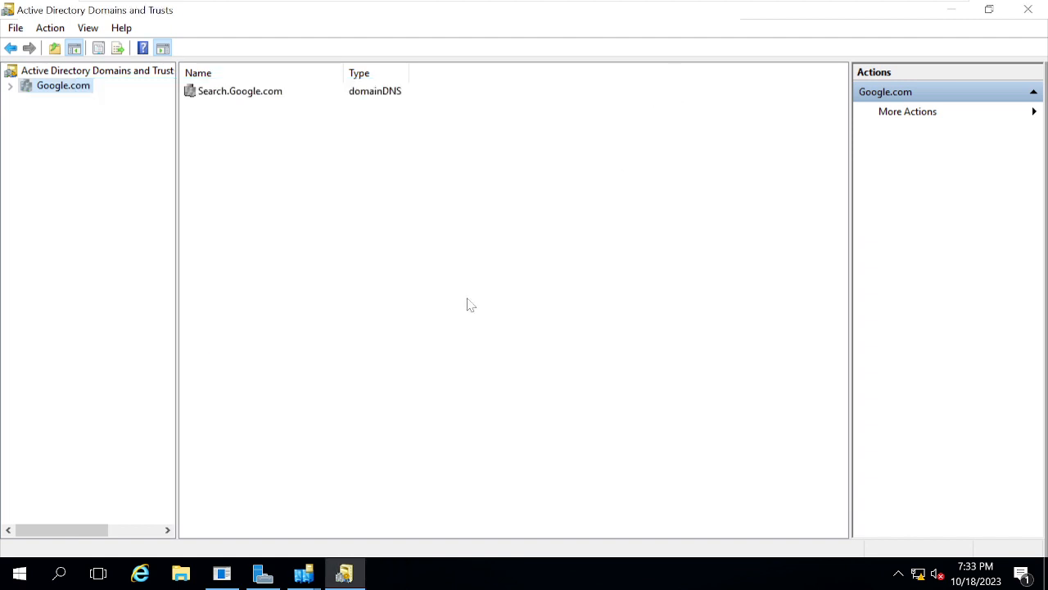
{"action": "right_click", "coordinate": [55, 89]}
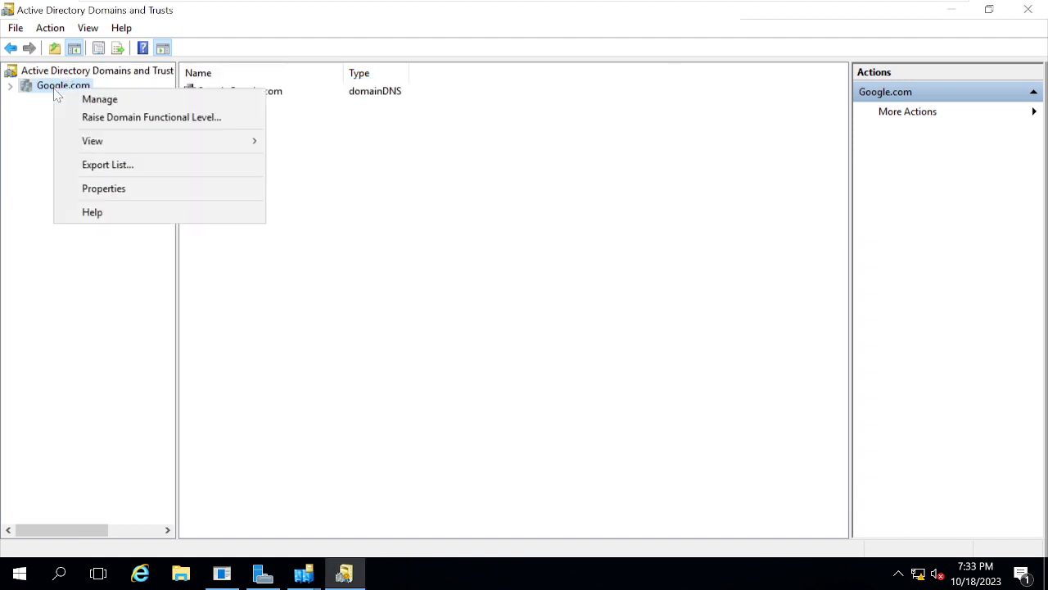
{"action": "left_click", "coordinate": [99, 102]}
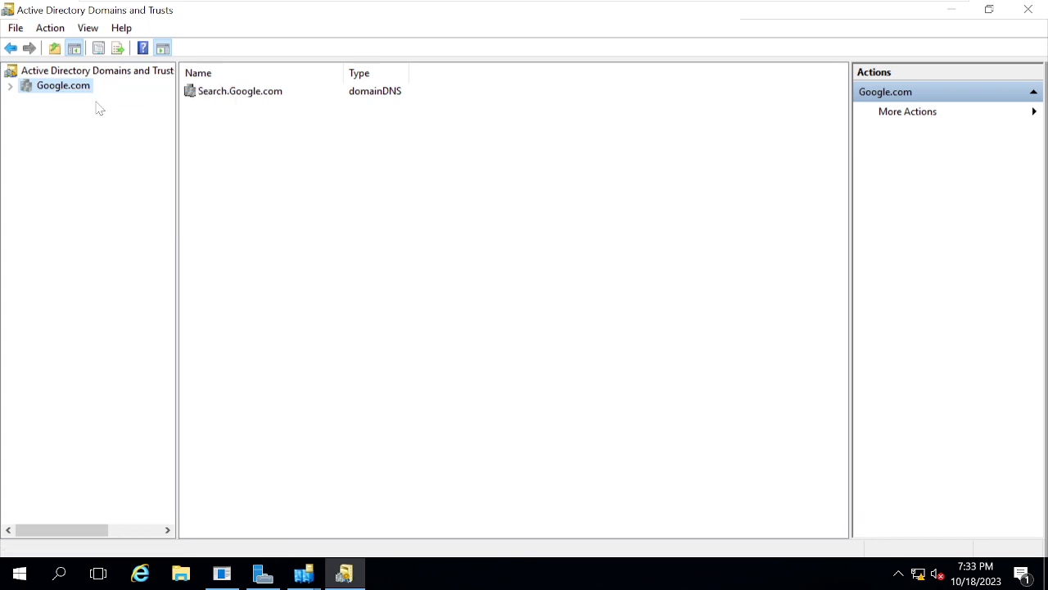
{"action": "left_click", "coordinate": [672, 92]}
- Switch to Server Manager, open Active Directory Administrative Center, and maximize its window
{"action": "left_click", "coordinate": [263, 573]}
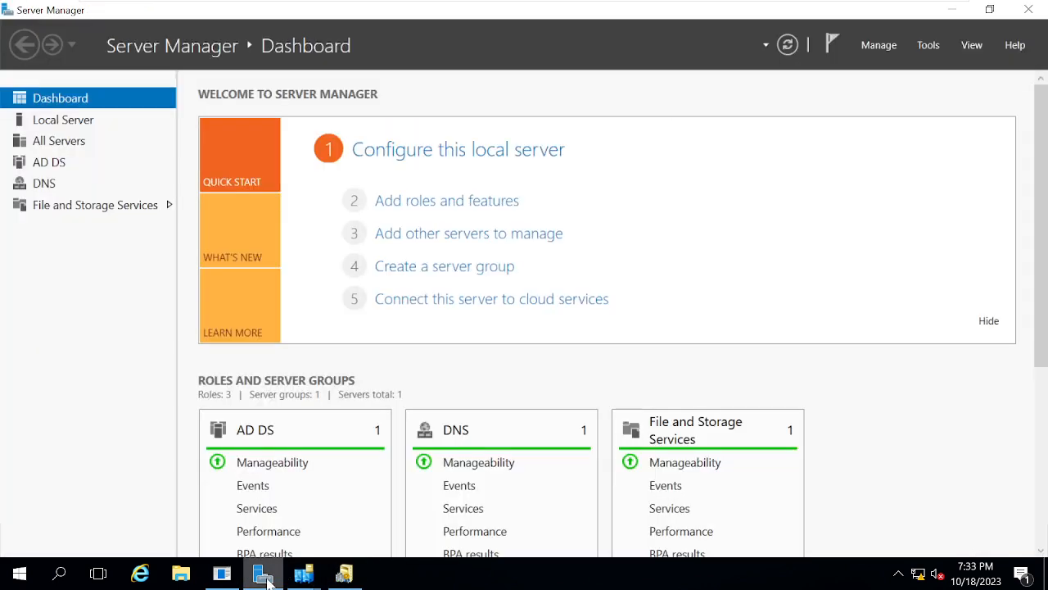
{"action": "left_click", "coordinate": [929, 46]}
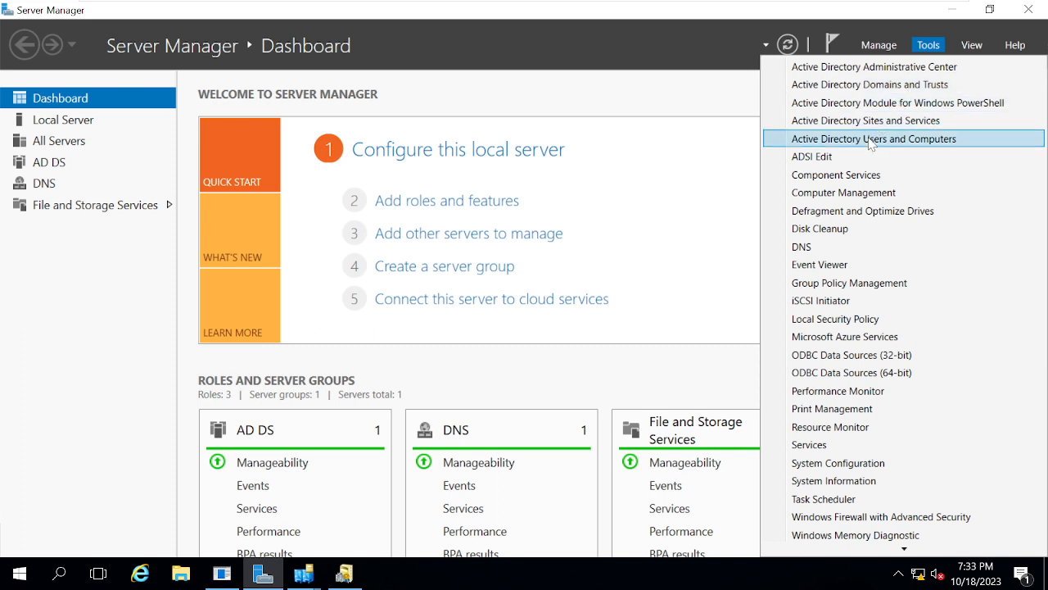
{"action": "left_click", "coordinate": [903, 66]}
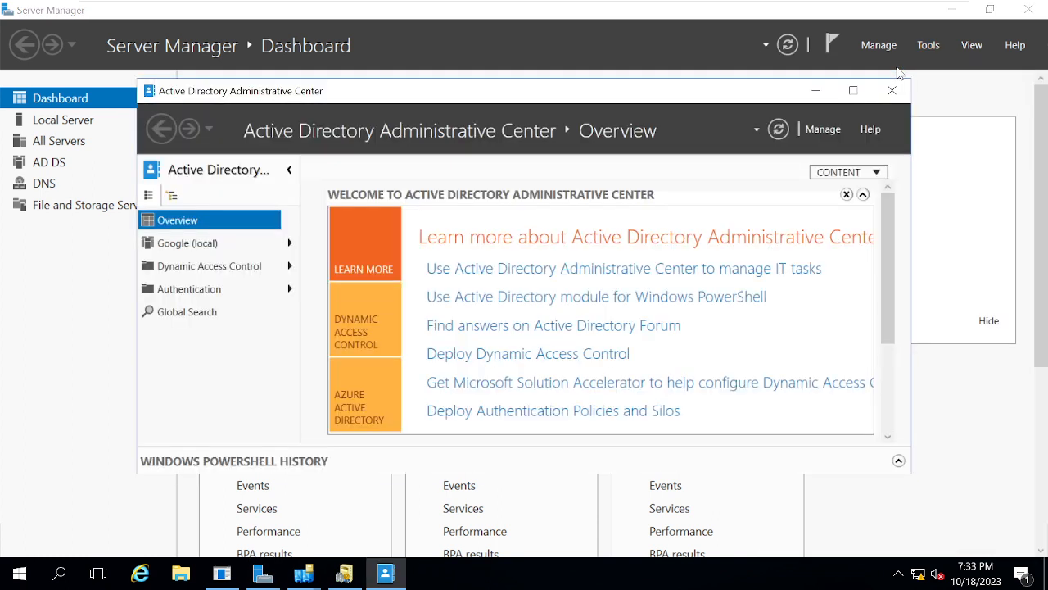
{"action": "left_click", "coordinate": [853, 90]}
- Enter PC-ADMIN as the user name for the password reset, and replace it with the user's short name
{"action": "left_click", "coordinate": [456, 395]}
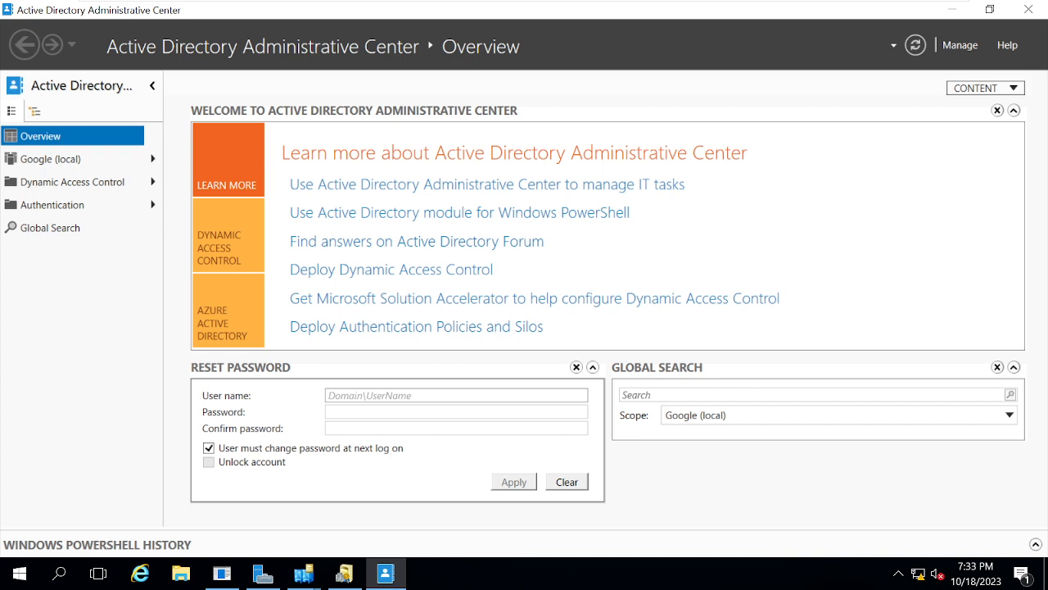
{"action": "type", "text": "P"}
{"action": "key", "text": "BackSpace"}
{"action": "type", "text": "PC-ADMIN"}
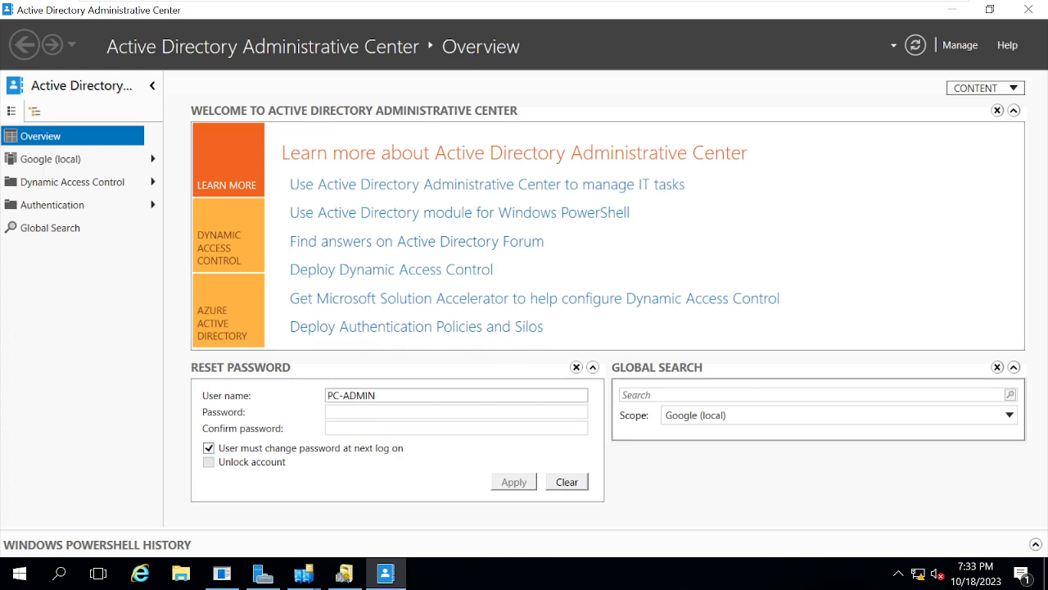
{"action": "key", "text": "ctrl+a"}
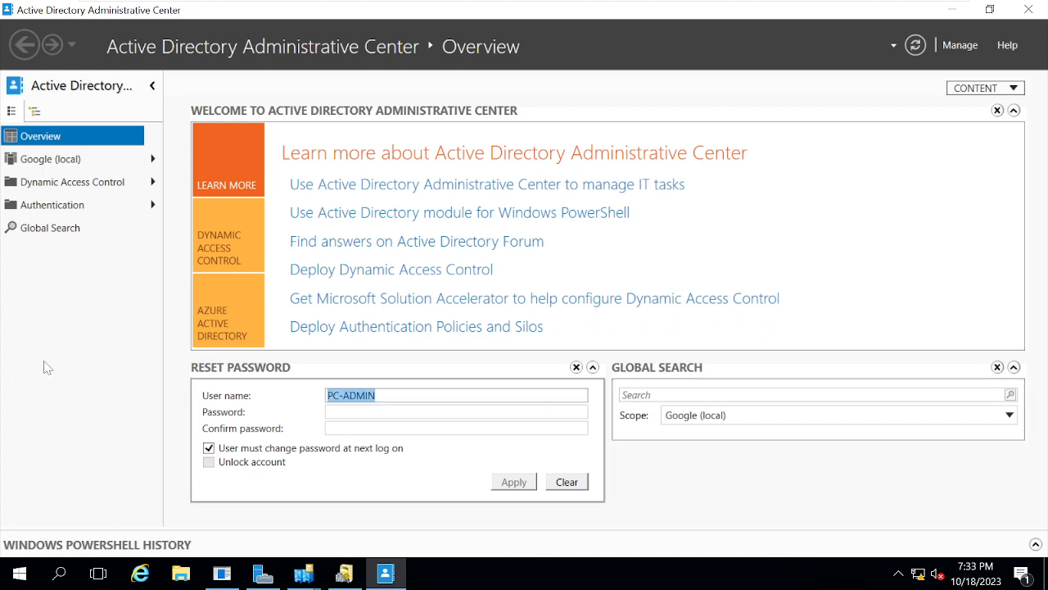
{"action": "type", "text": "MANJU"}
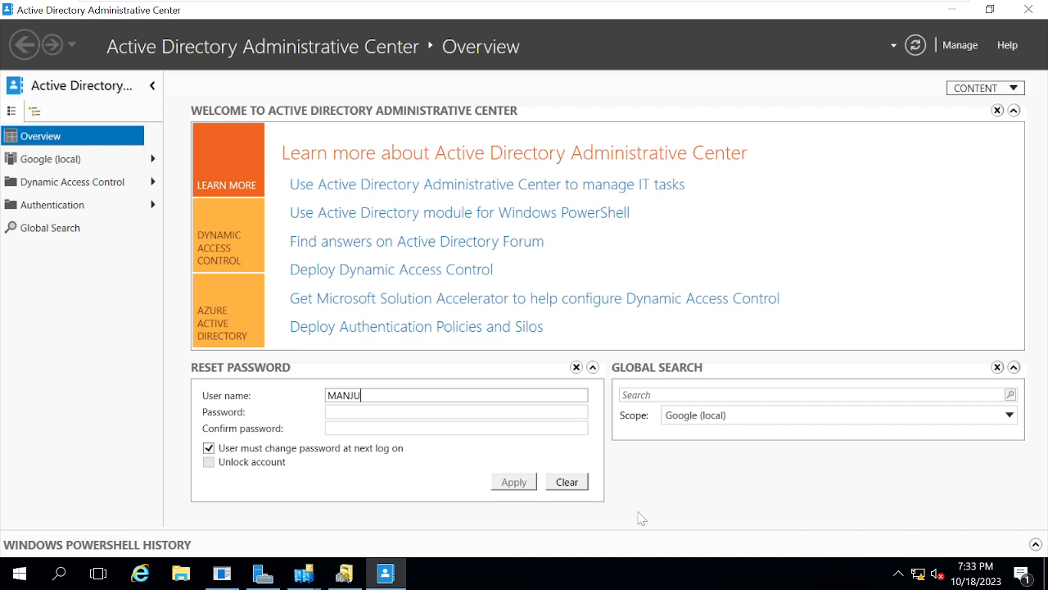
- Search the Google (local) directory globally for the user's short name
{"action": "left_click", "coordinate": [784, 395]}
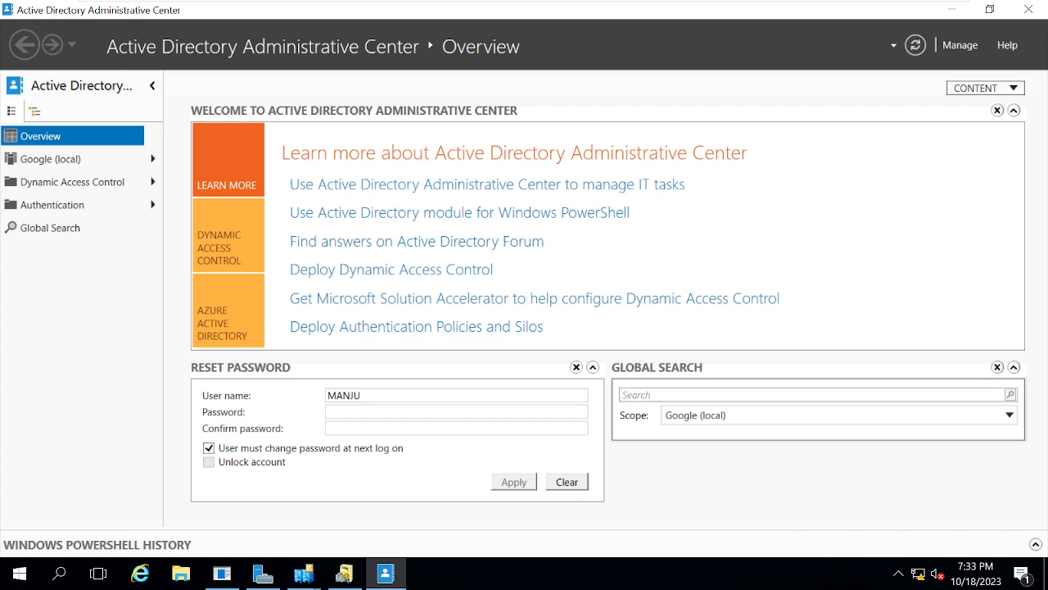
{"action": "type", "text": "MANJU"}
{"action": "key", "text": "Return"}
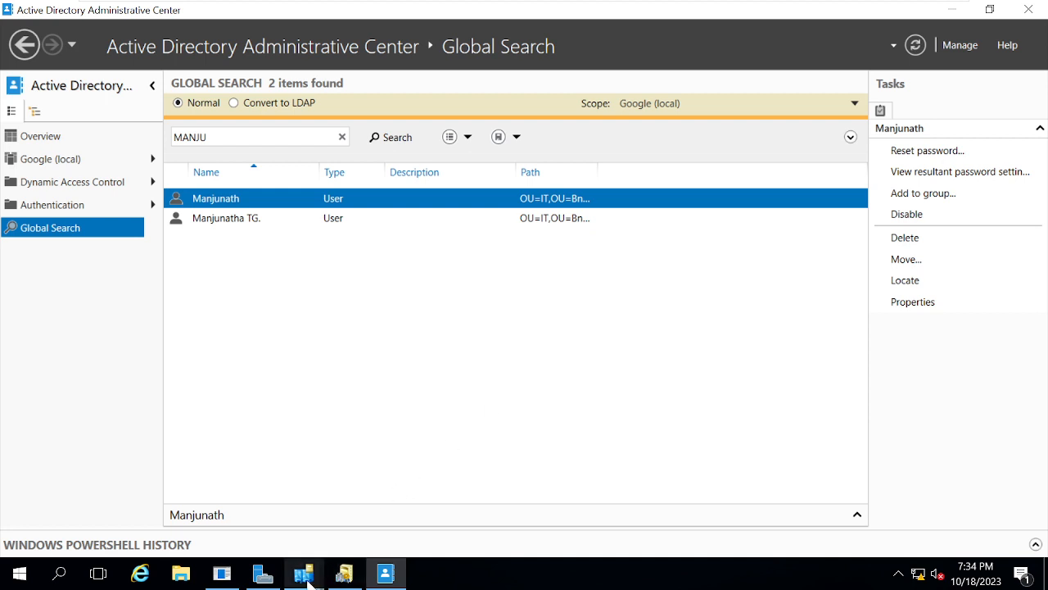
- Revisit Active Directory Sites and Services, switch to Server Manager, and open Active Directory Users and Computers
{"action": "mouse_move", "coordinate": [303, 573]}
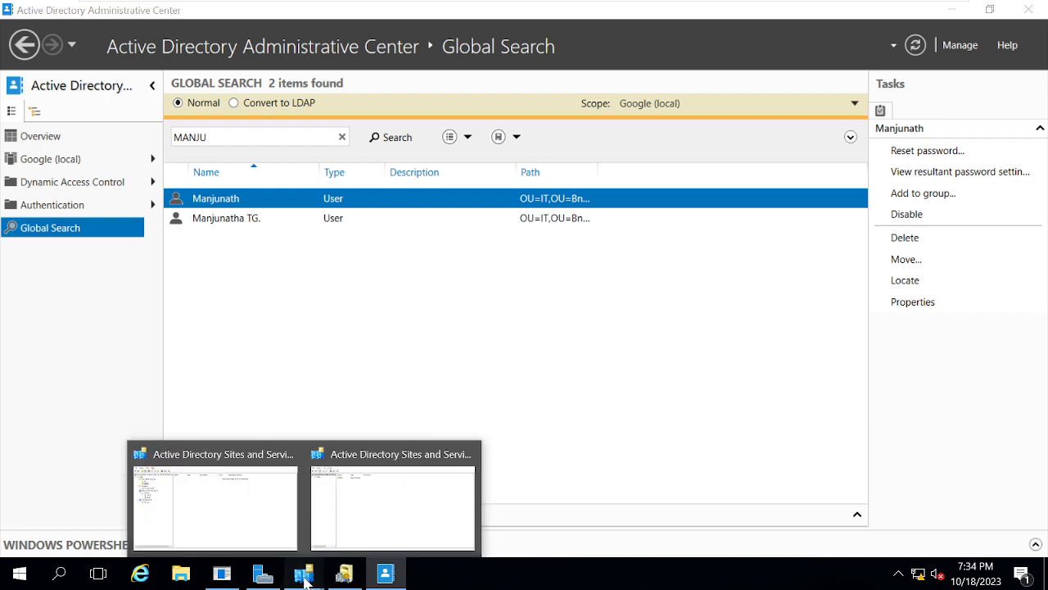
{"action": "left_click", "coordinate": [205, 522]}
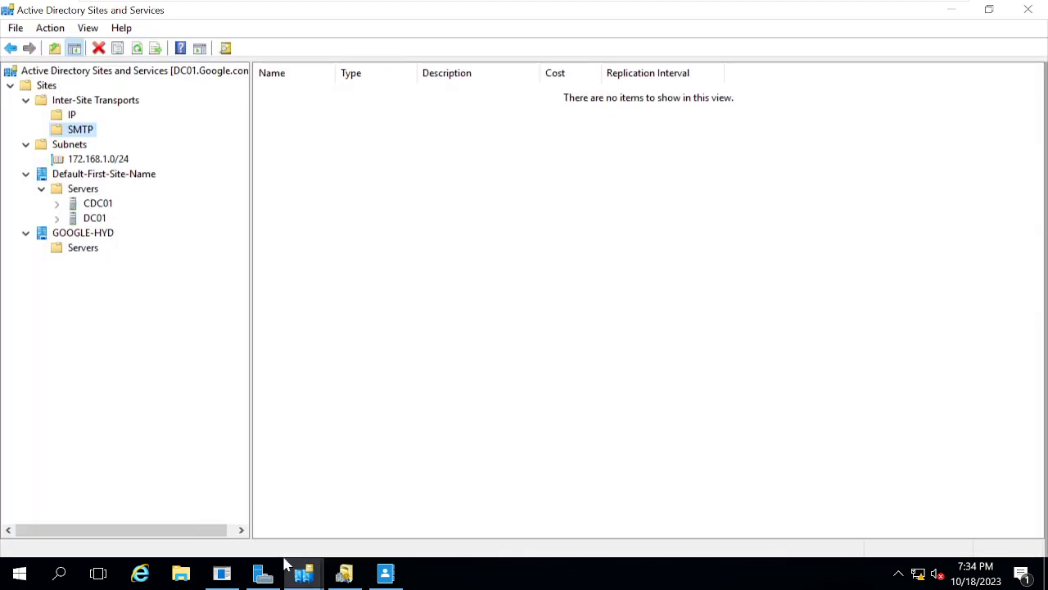
{"action": "mouse_move", "coordinate": [264, 575]}
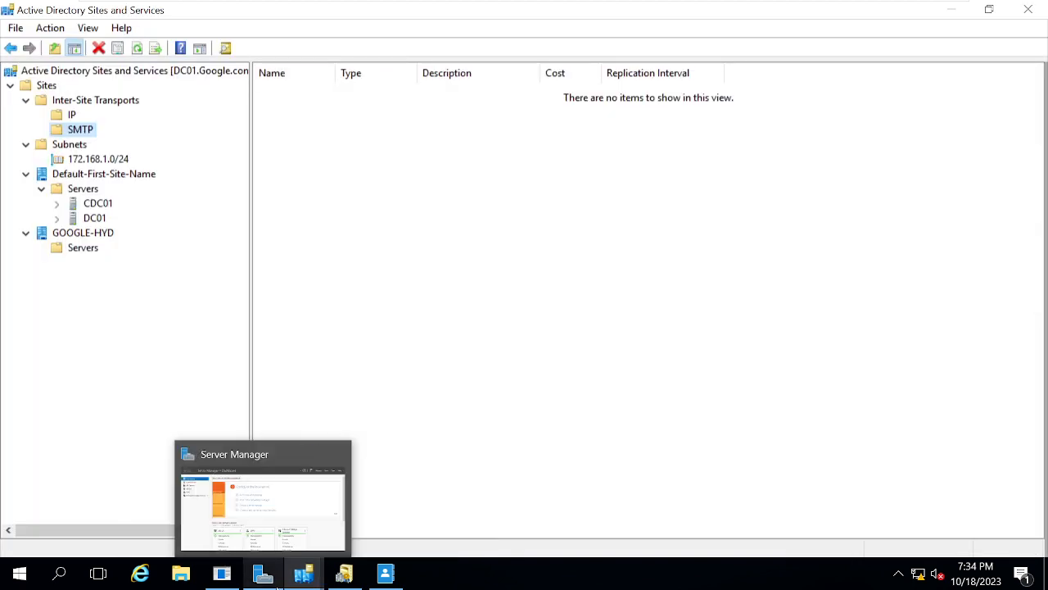
{"action": "left_click", "coordinate": [252, 520]}
{"action": "left_click", "coordinate": [929, 48]}
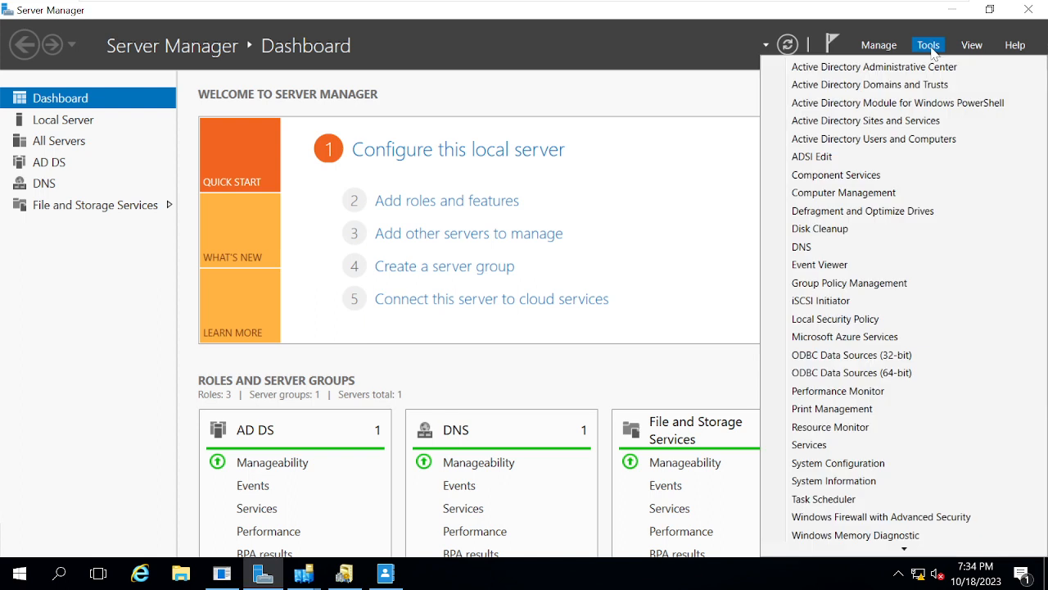
{"action": "left_click", "coordinate": [884, 141]}
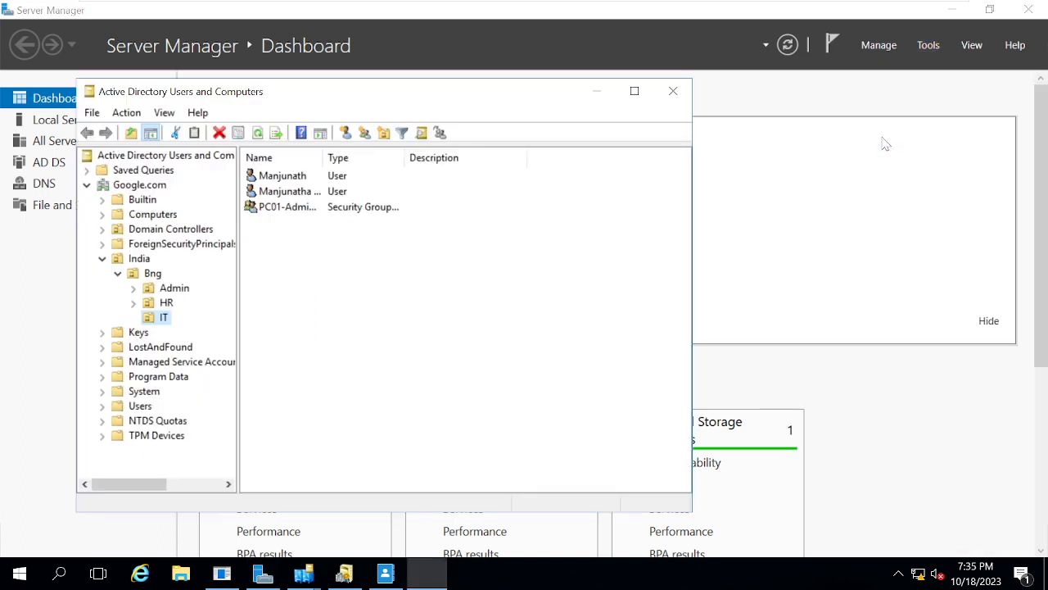
- View the Computers container and the Bng and HR organizational units, close the console, and switch back to Active Directory Administrative Center
{"action": "left_click", "coordinate": [148, 217]}
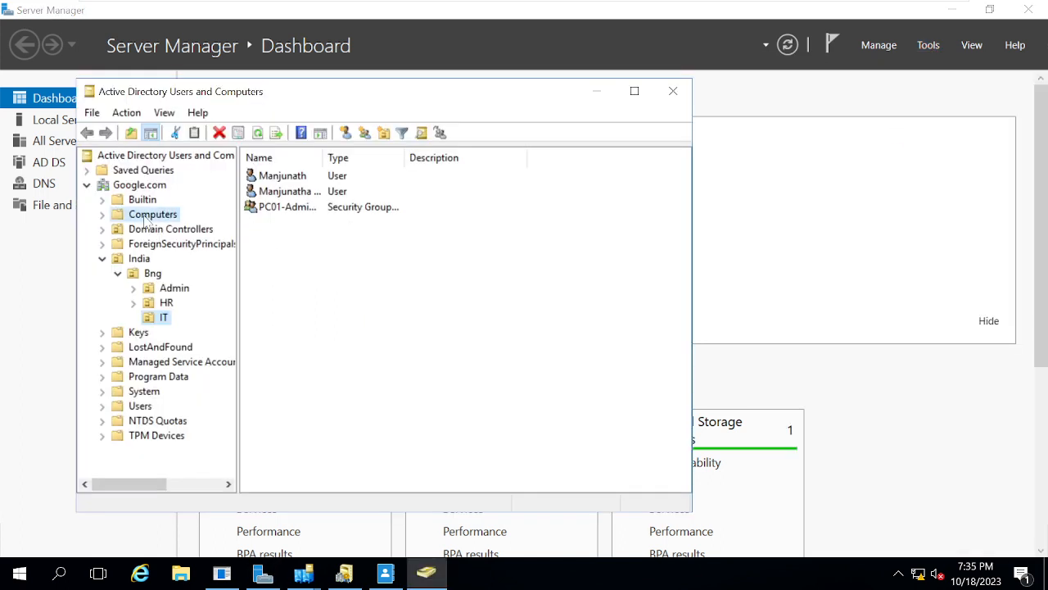
{"action": "left_click", "coordinate": [152, 273]}
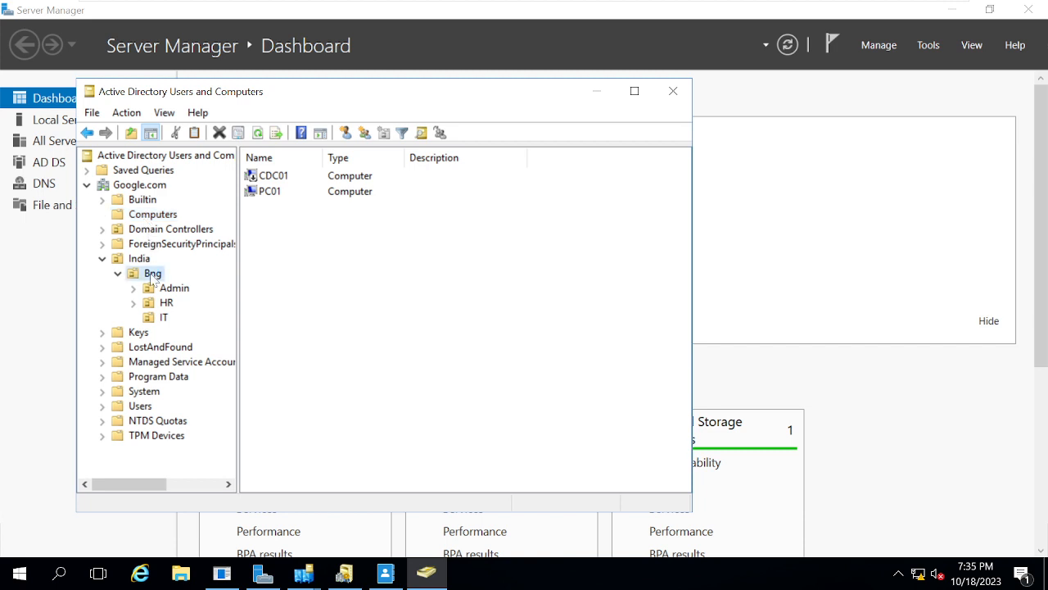
{"action": "left_click", "coordinate": [163, 303]}
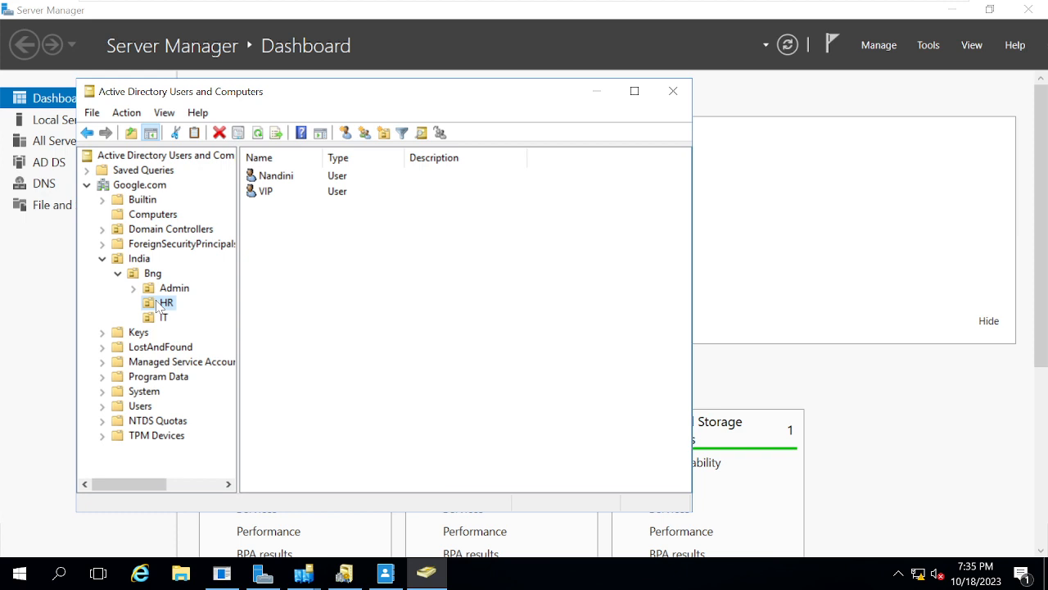
{"action": "left_click", "coordinate": [673, 91]}
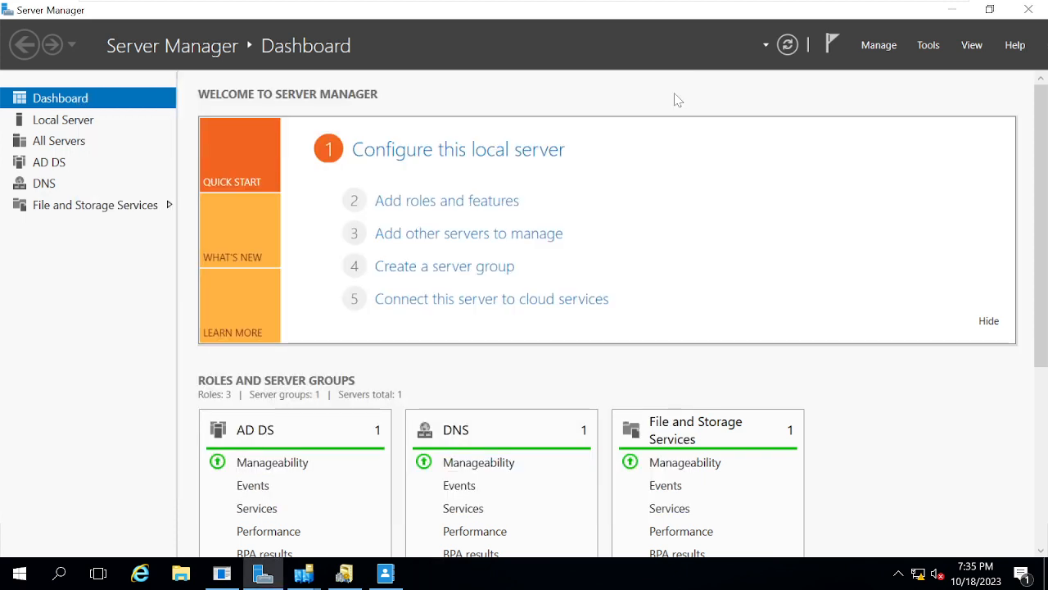
{"action": "mouse_move", "coordinate": [378, 578]}
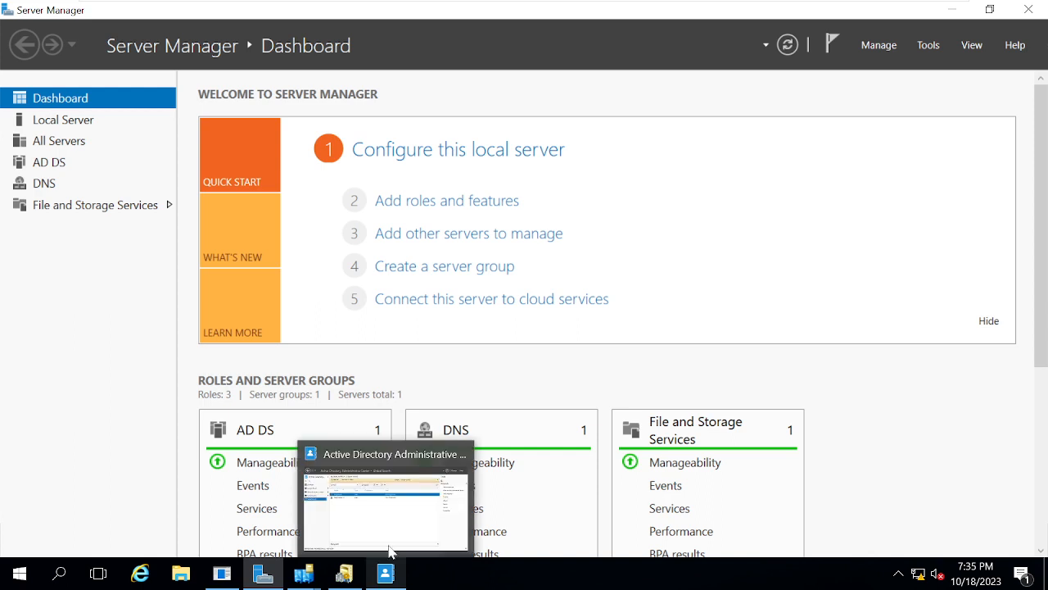
{"action": "left_click", "coordinate": [401, 533]}
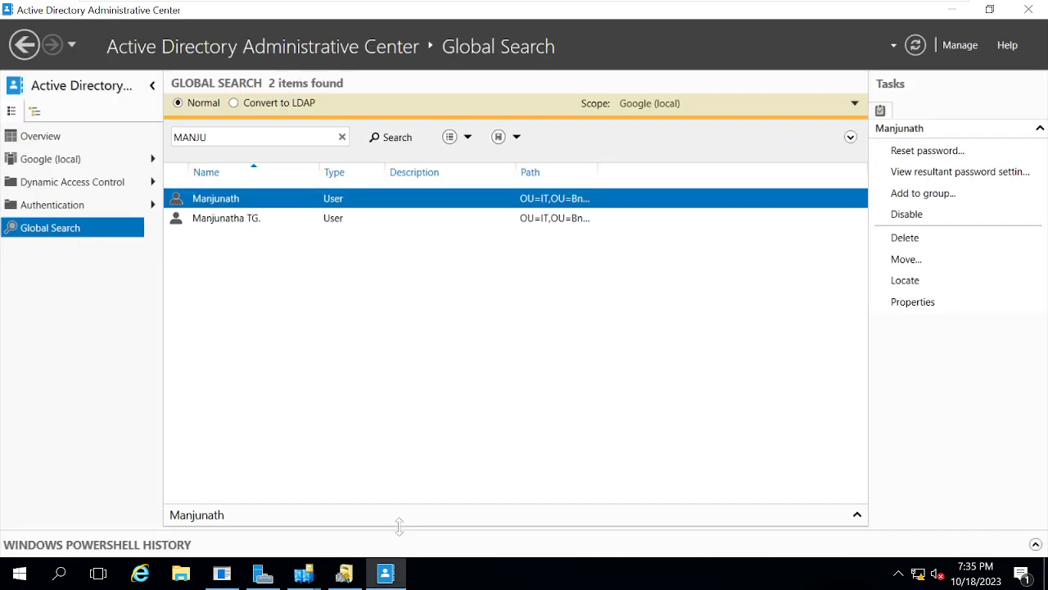